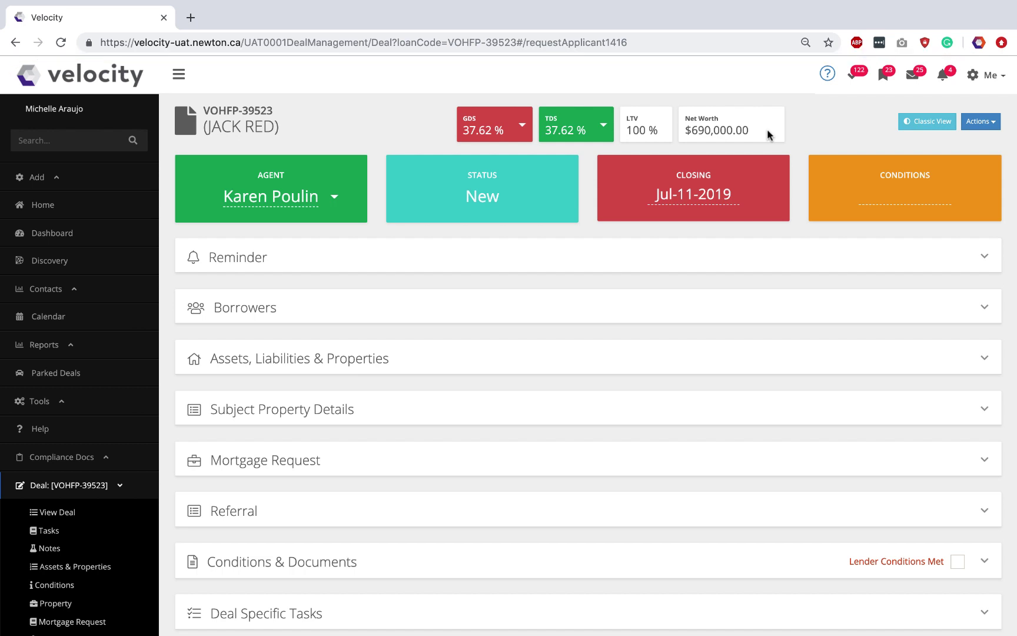
In the compliance settings, set Agent Represents to "The Lender and the Borrower, giving preference to neither" and Number of Lenders to 88
{"action": "left_click", "coordinate": [991, 75]}
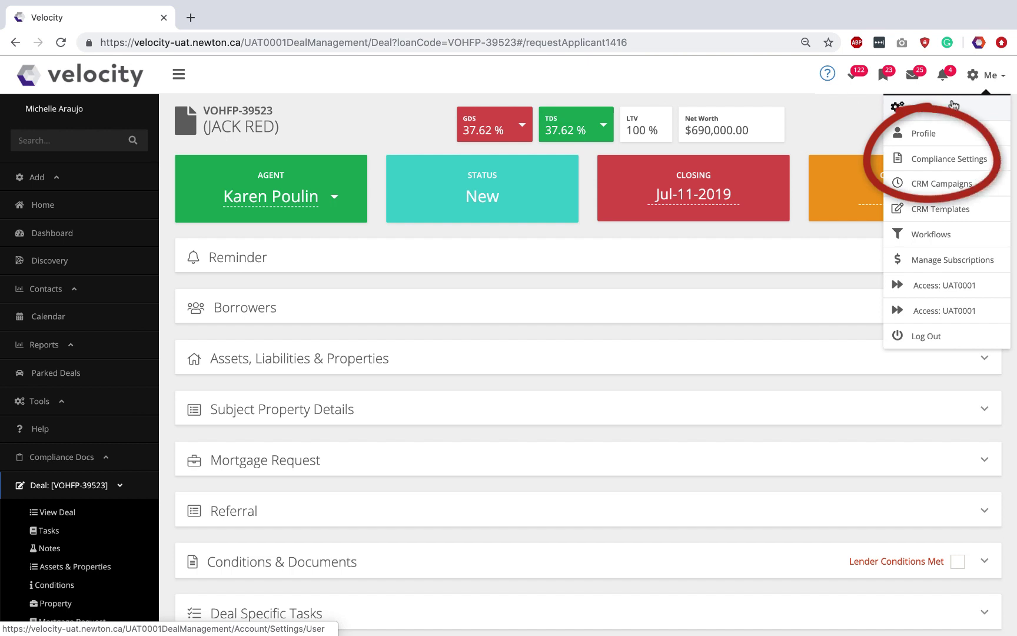
{"action": "left_click", "coordinate": [954, 160]}
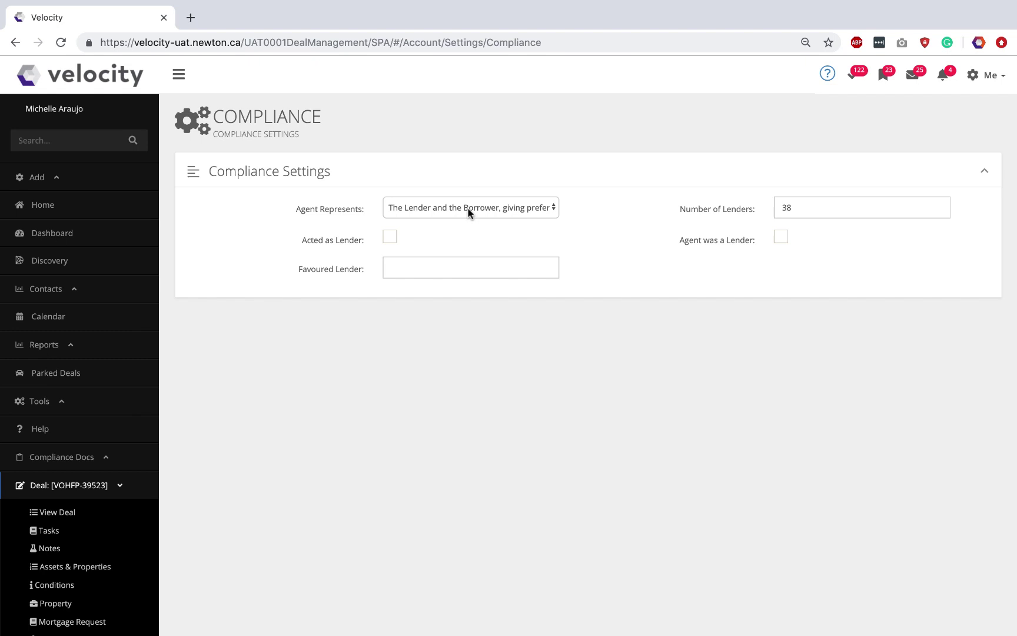
{"action": "left_click", "coordinate": [481, 213]}
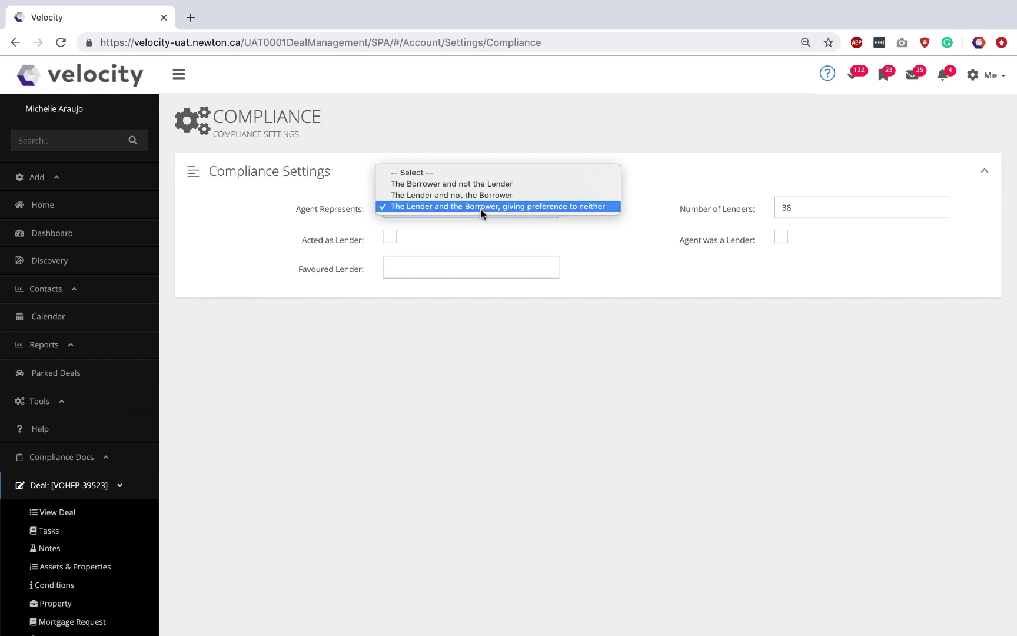
{"action": "left_click", "coordinate": [480, 208]}
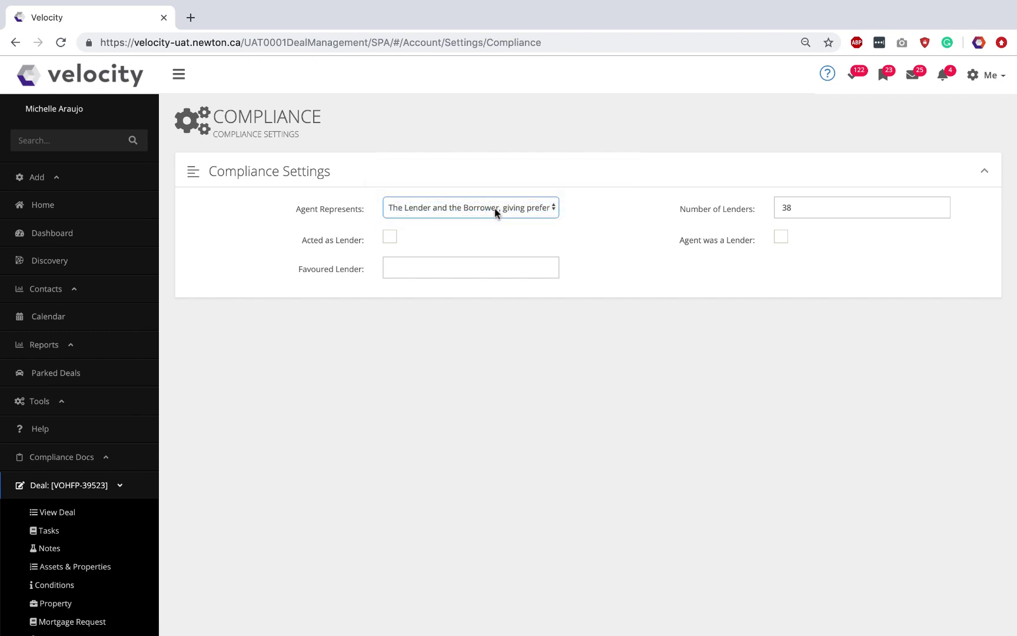
{"action": "left_click", "coordinate": [794, 210]}
{"action": "key", "text": "Tab"}
Open the user settings and review the compliance and insurance forms listed under Smart Conditions
{"action": "left_click", "coordinate": [989, 75]}
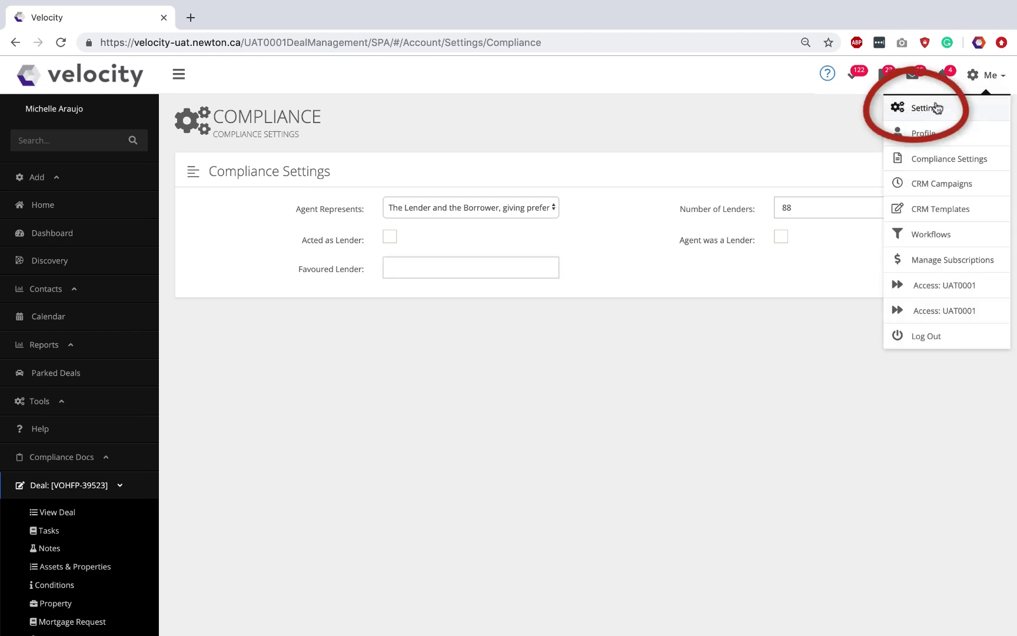
{"action": "left_click", "coordinate": [973, 107]}
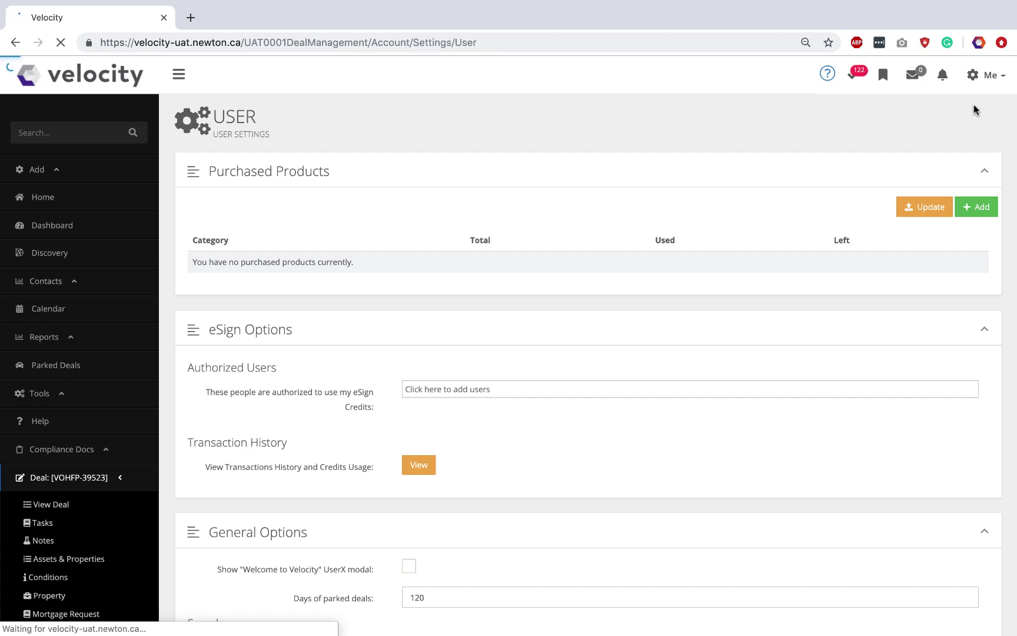
{"action": "scroll", "coordinate": [835, 263], "scroll_direction": "down", "scroll_amount": 15}
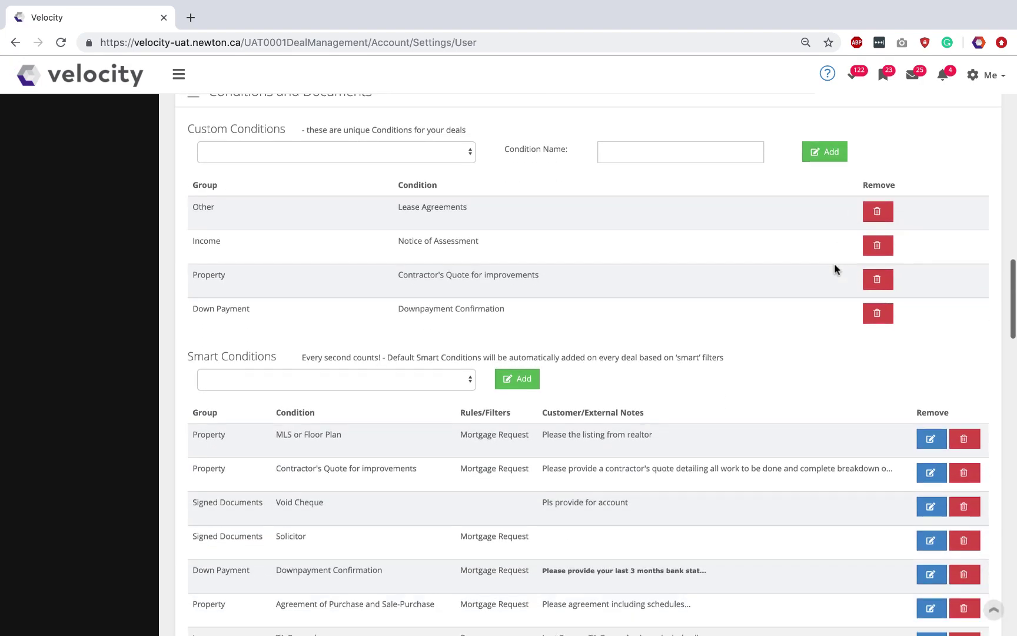
{"action": "scroll", "coordinate": [834, 263], "scroll_direction": "down", "scroll_amount": 3}
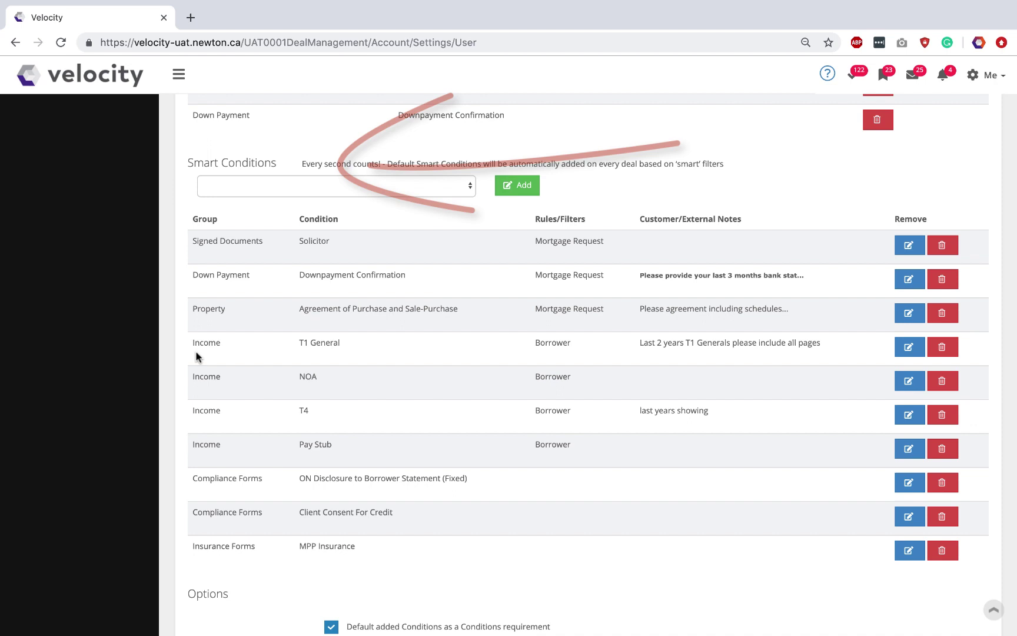
{"action": "left_click_drag", "start_coordinate": [191, 480], "coordinate": [492, 479]}
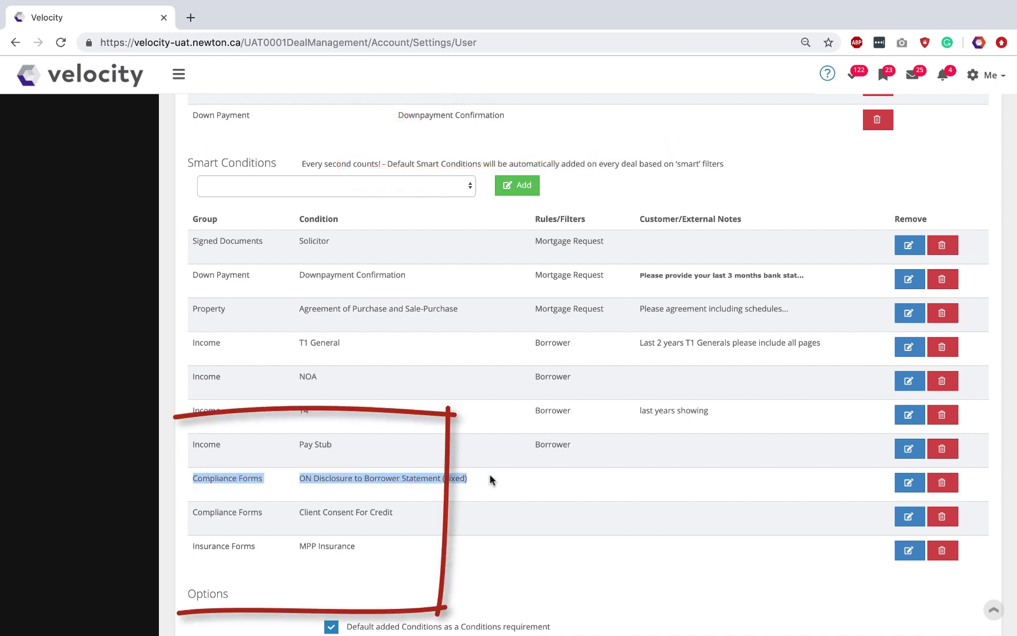
{"action": "triple_click", "coordinate": [305, 521]}
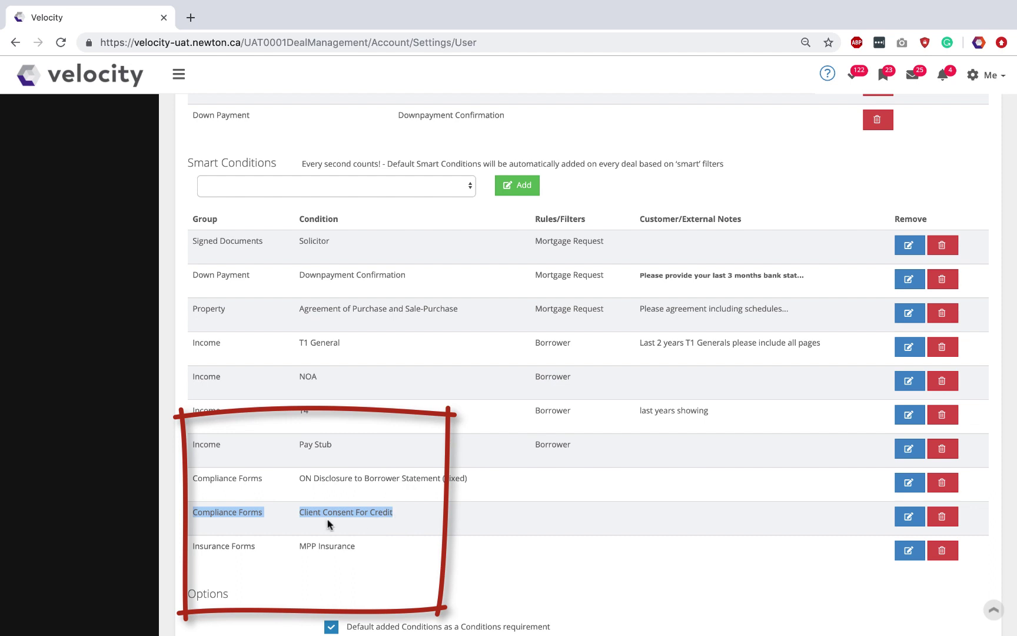
{"action": "left_click_drag", "start_coordinate": [192, 548], "coordinate": [358, 552]}
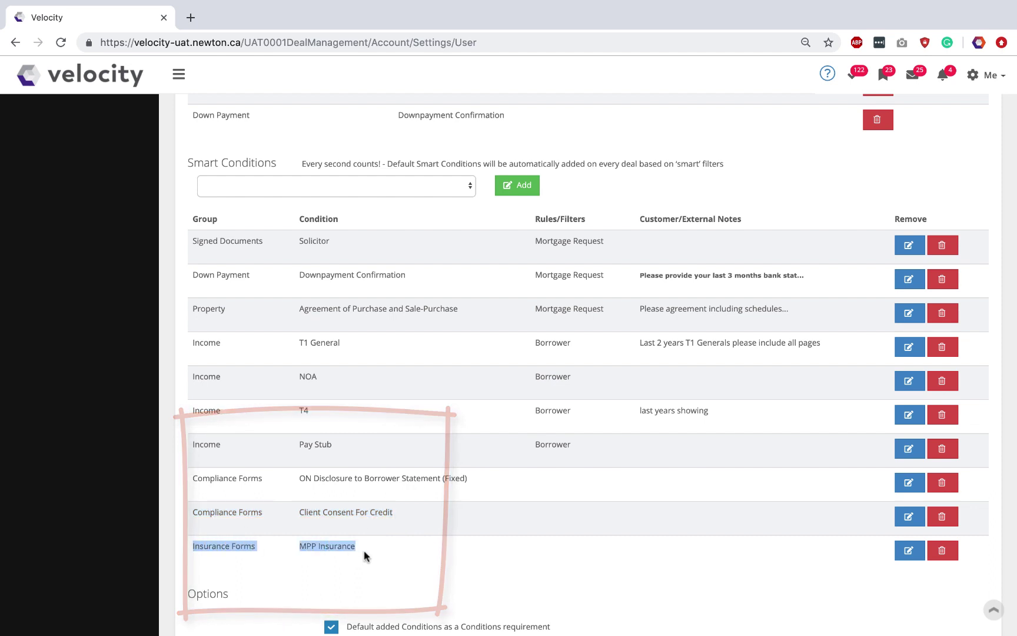
{"action": "left_click", "coordinate": [441, 570]}
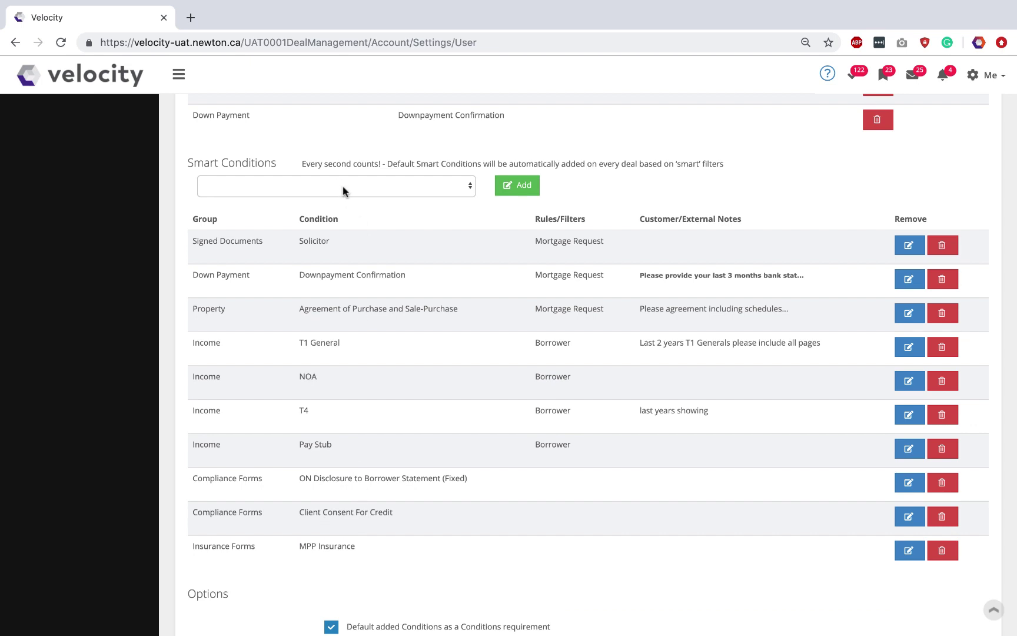
Add MPP Insurance from the Insurance Forms group as a smart condition and save it without filters
{"action": "left_click", "coordinate": [438, 190]}
{"action": "left_click", "coordinate": [458, 189]}
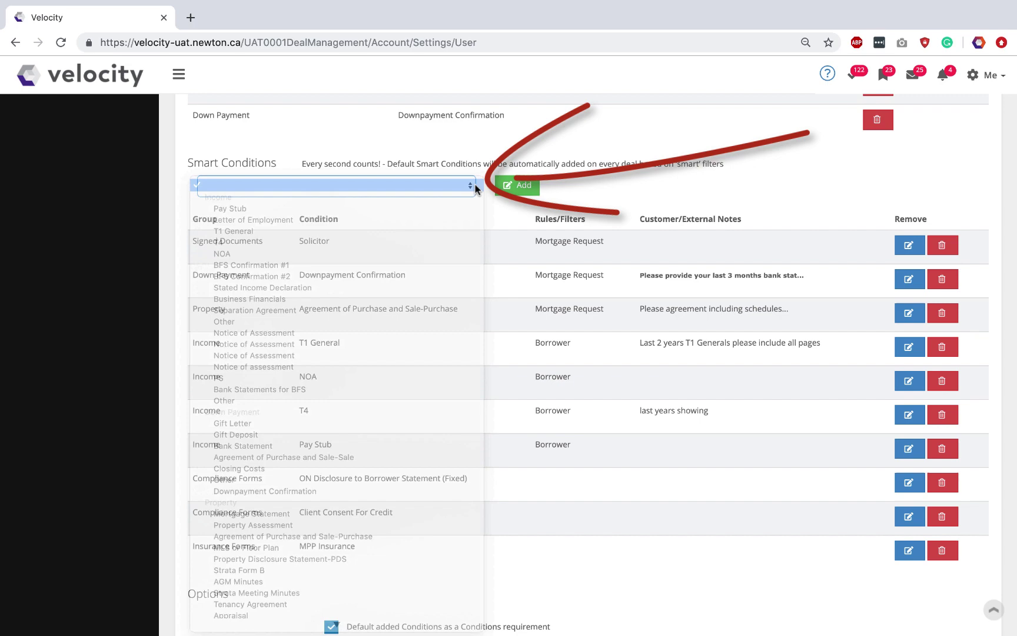
{"action": "left_click", "coordinate": [466, 192]}
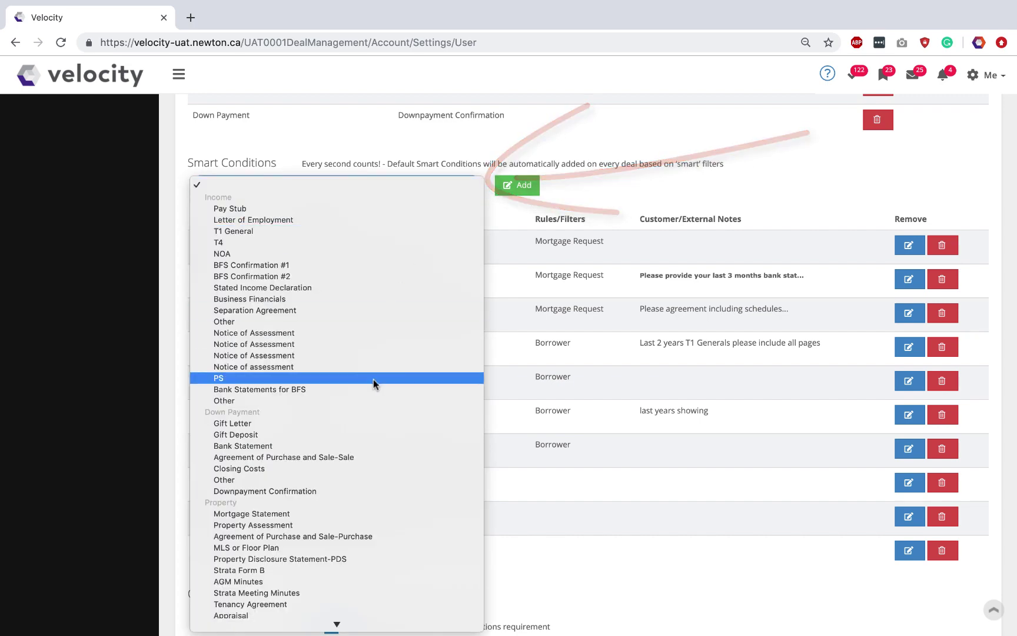
{"action": "scroll", "coordinate": [373, 380], "scroll_direction": "down", "scroll_amount": 10}
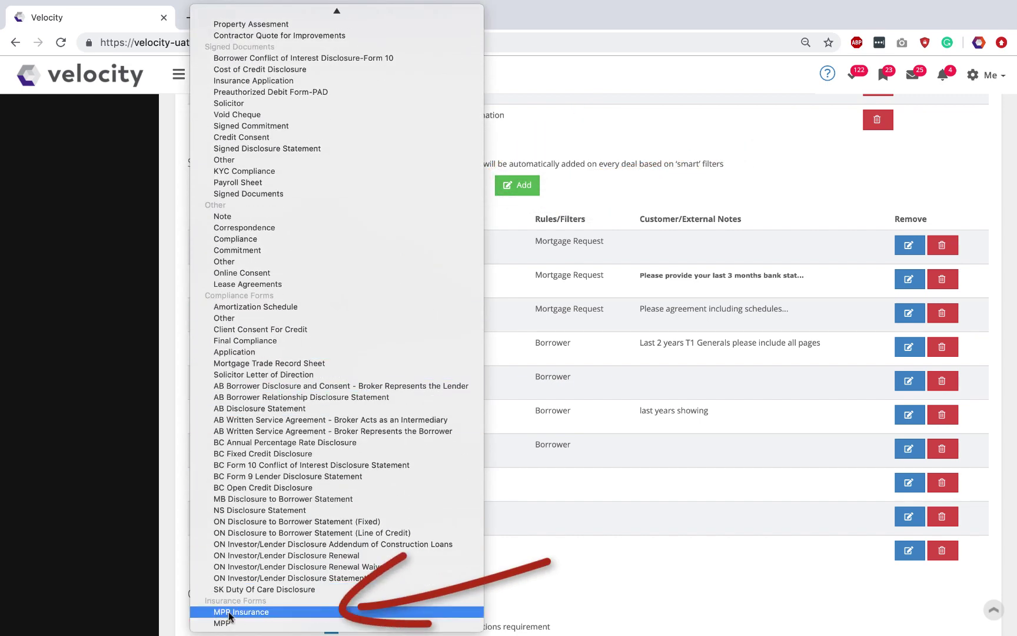
{"action": "left_click", "coordinate": [275, 612]}
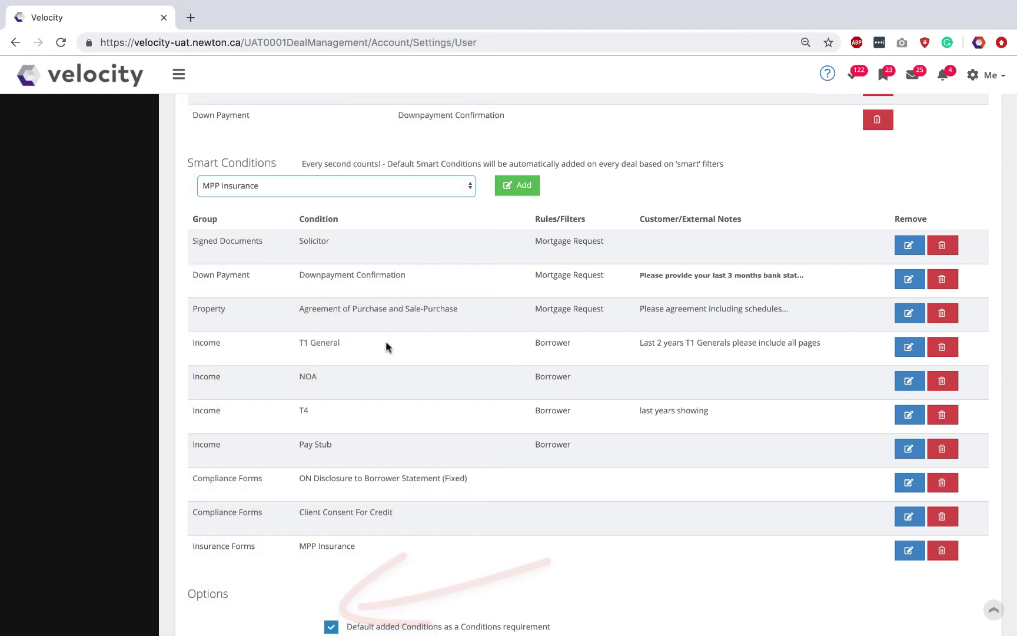
{"action": "left_click", "coordinate": [523, 186]}
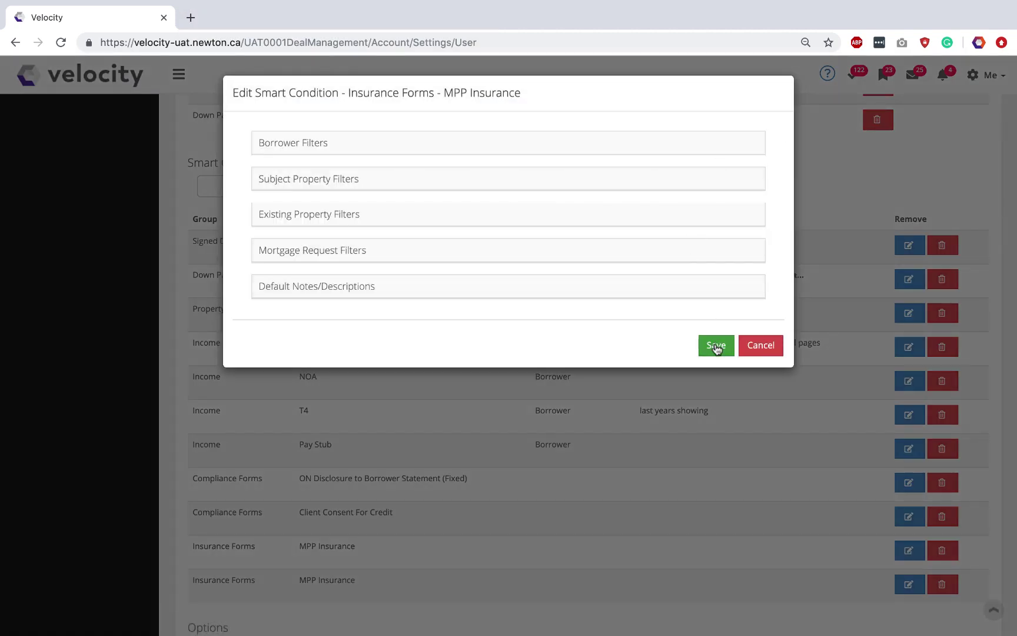
{"action": "left_click", "coordinate": [755, 353]}
Add the compliance form ON Disclosure to Borrower Statement (Fixed) as a smart condition and save it without filters
{"action": "left_click", "coordinate": [434, 192]}
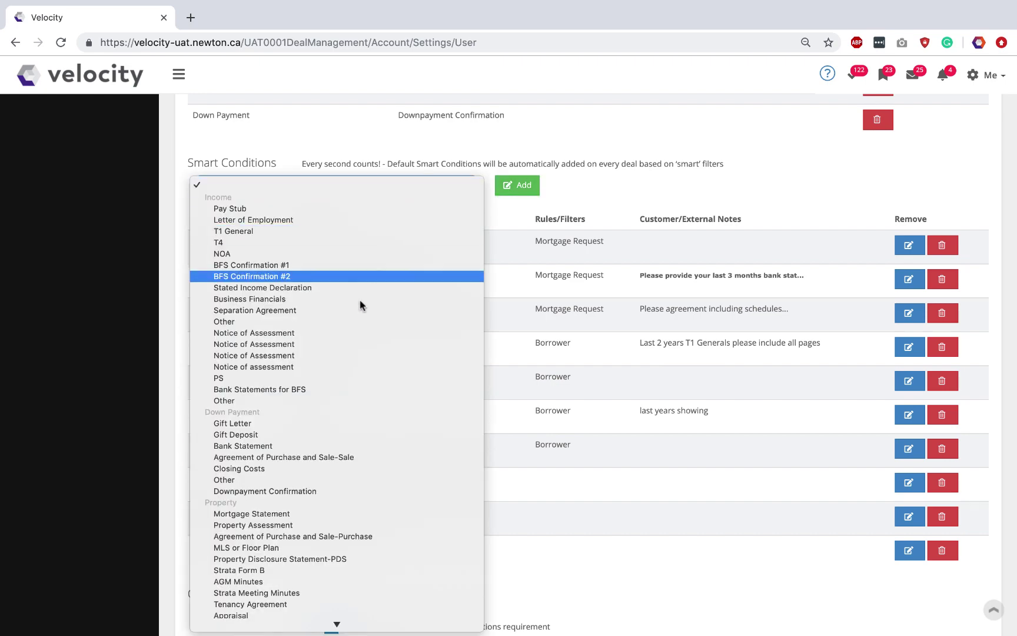
{"action": "scroll", "coordinate": [360, 304], "scroll_direction": "down", "scroll_amount": 10}
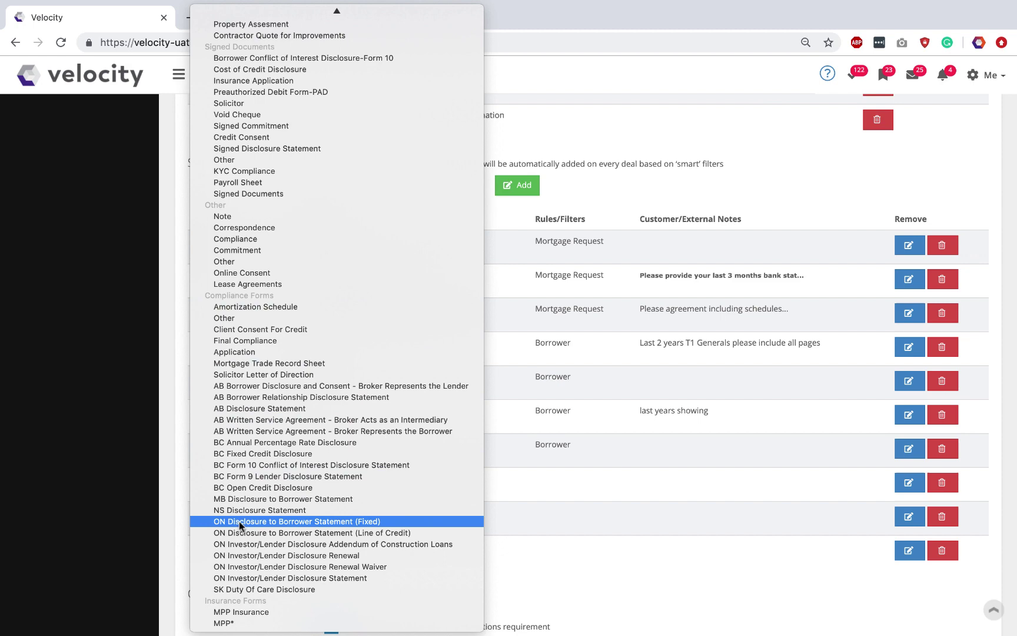
{"action": "left_click", "coordinate": [335, 522]}
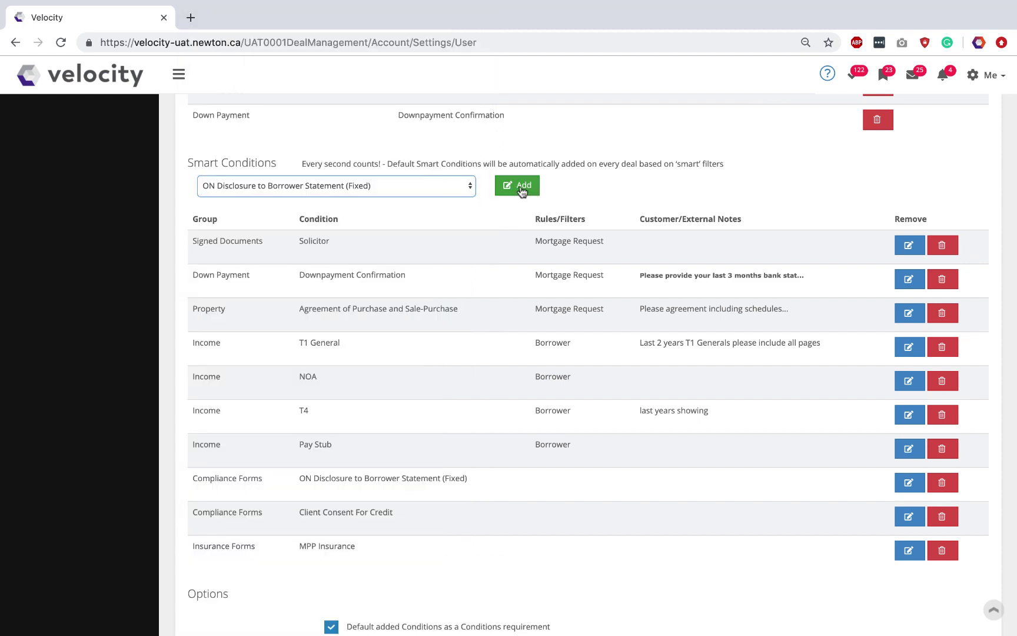
{"action": "left_click", "coordinate": [521, 187]}
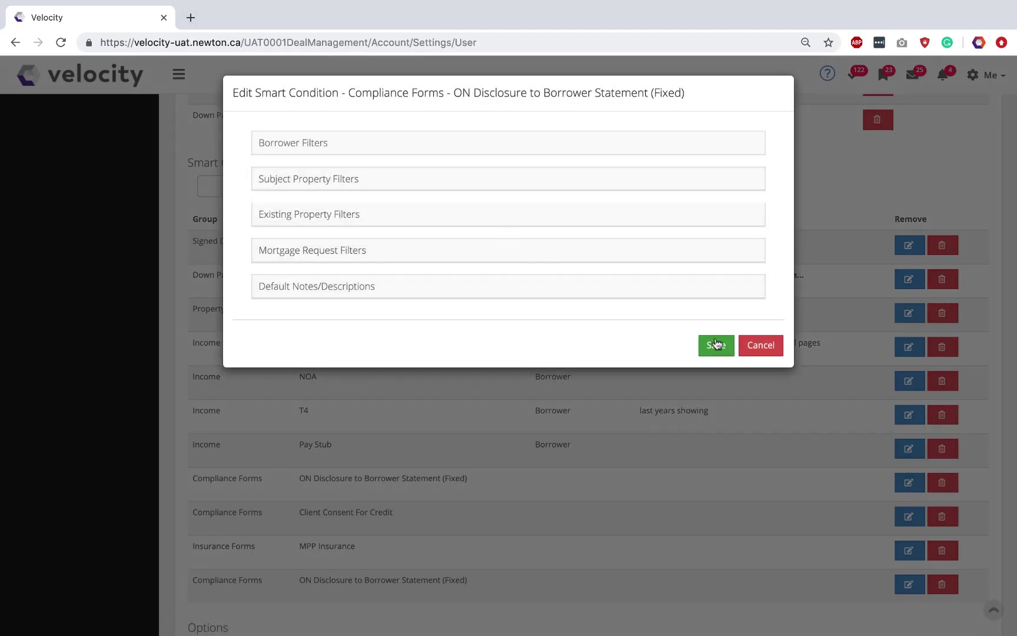
{"action": "left_click", "coordinate": [729, 346]}
Add the compliance form Client Consent For Credit as a smart condition and save it without filters
{"action": "left_click", "coordinate": [465, 186]}
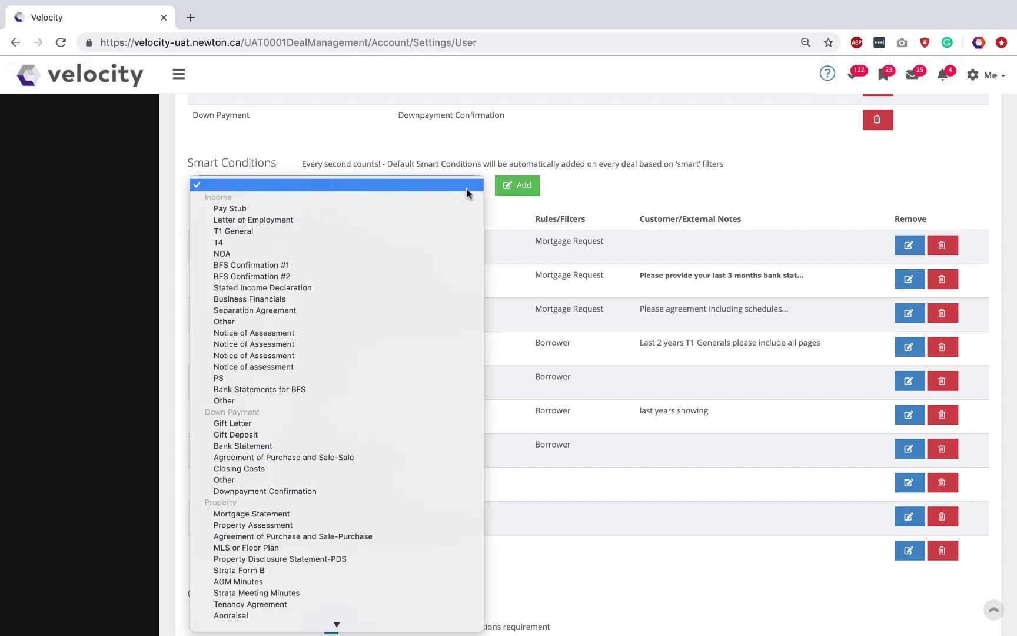
{"action": "scroll", "coordinate": [362, 370], "scroll_direction": "down", "scroll_amount": 8}
{"action": "scroll", "coordinate": [362, 371], "scroll_direction": "down", "scroll_amount": 4}
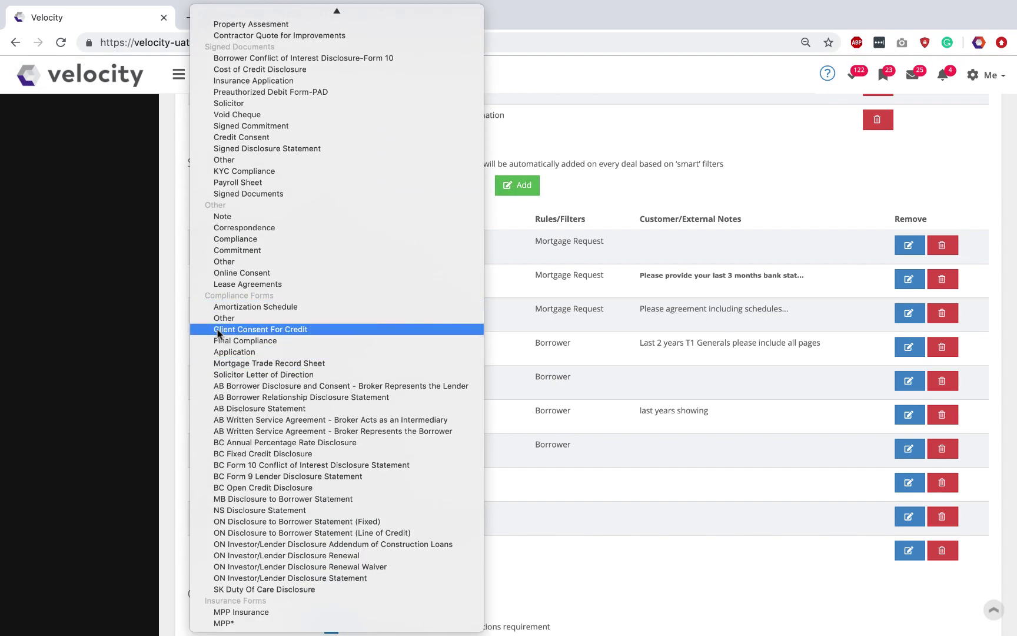
{"action": "left_click", "coordinate": [328, 330]}
{"action": "left_click", "coordinate": [518, 189]}
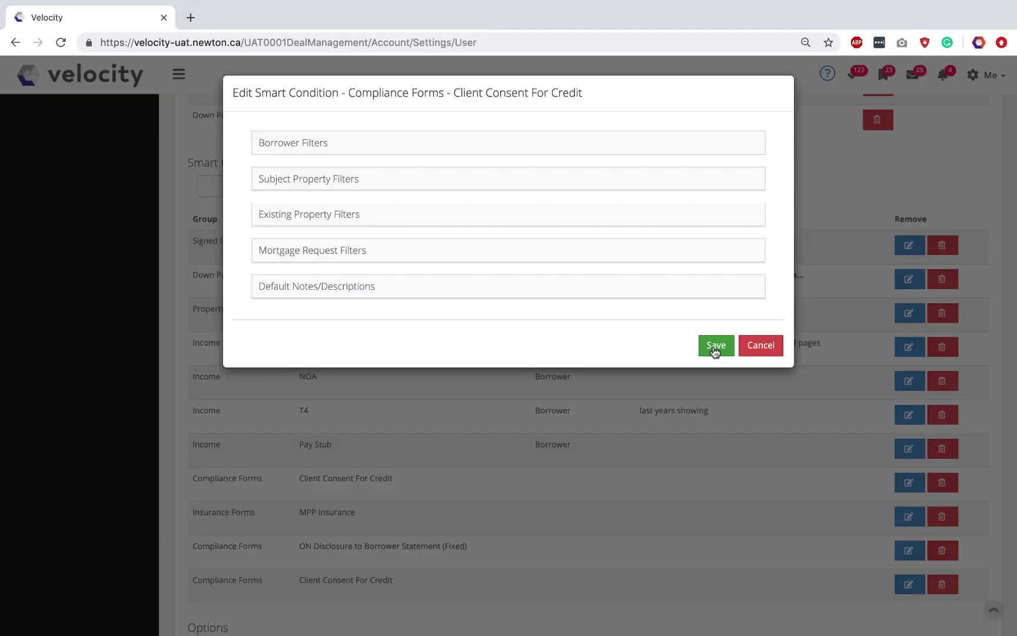
{"action": "left_click", "coordinate": [716, 347]}
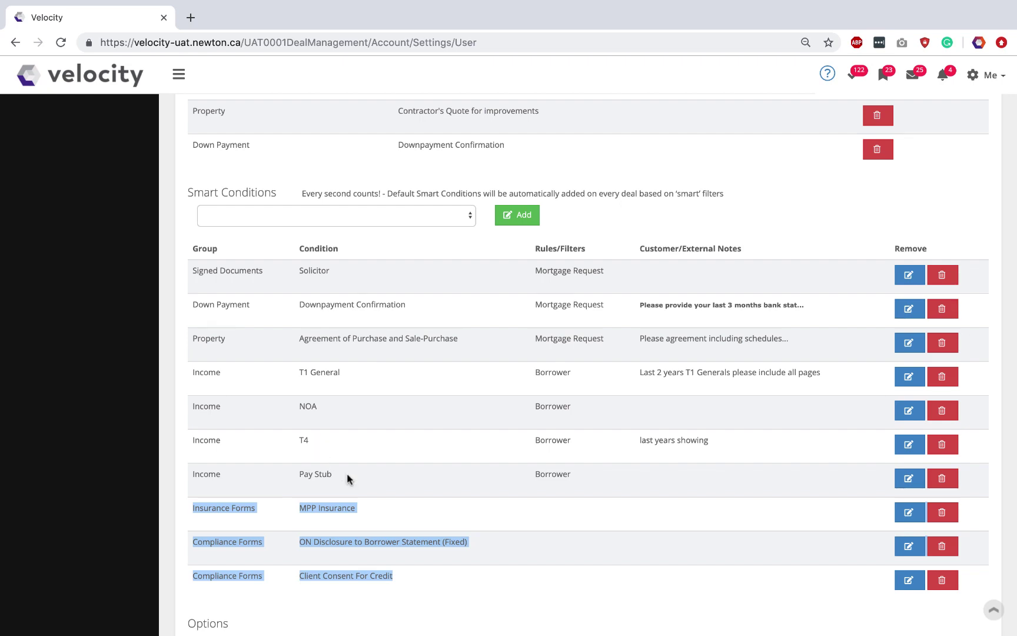
Open the deal's Conditions & Documents section and apply the missing default conditions to the deal
{"action": "scroll", "coordinate": [347, 473], "scroll_direction": "up", "scroll_amount": 15}
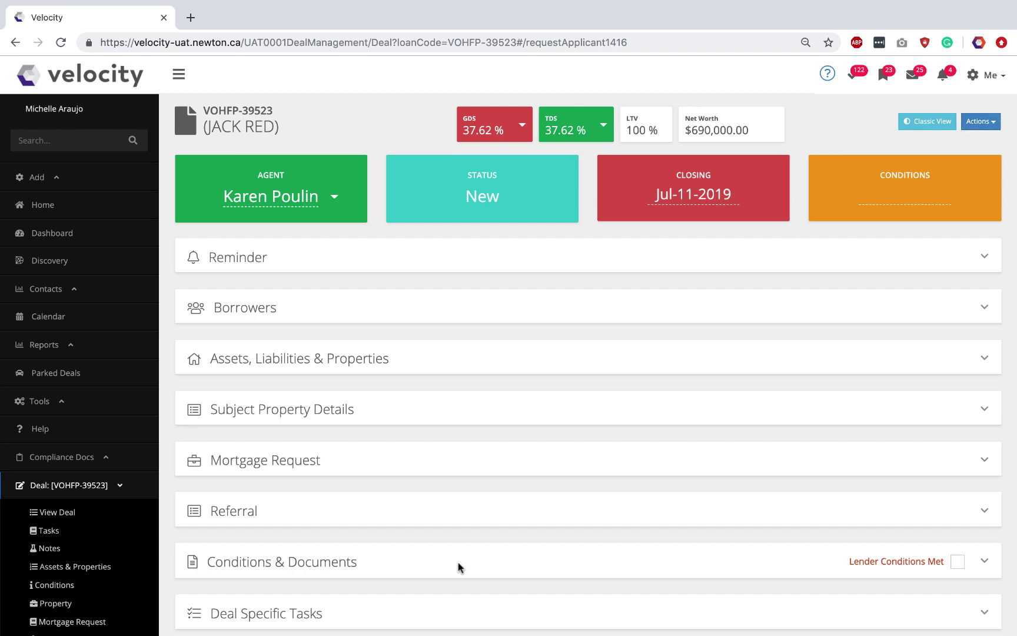
{"action": "left_click", "coordinate": [458, 563]}
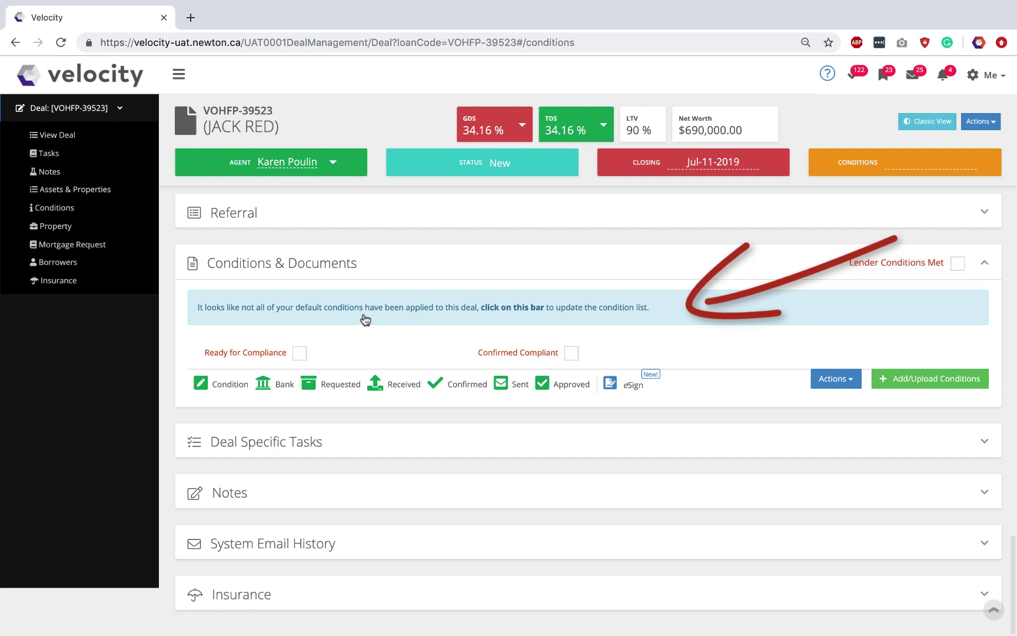
{"action": "left_click", "coordinate": [661, 318]}
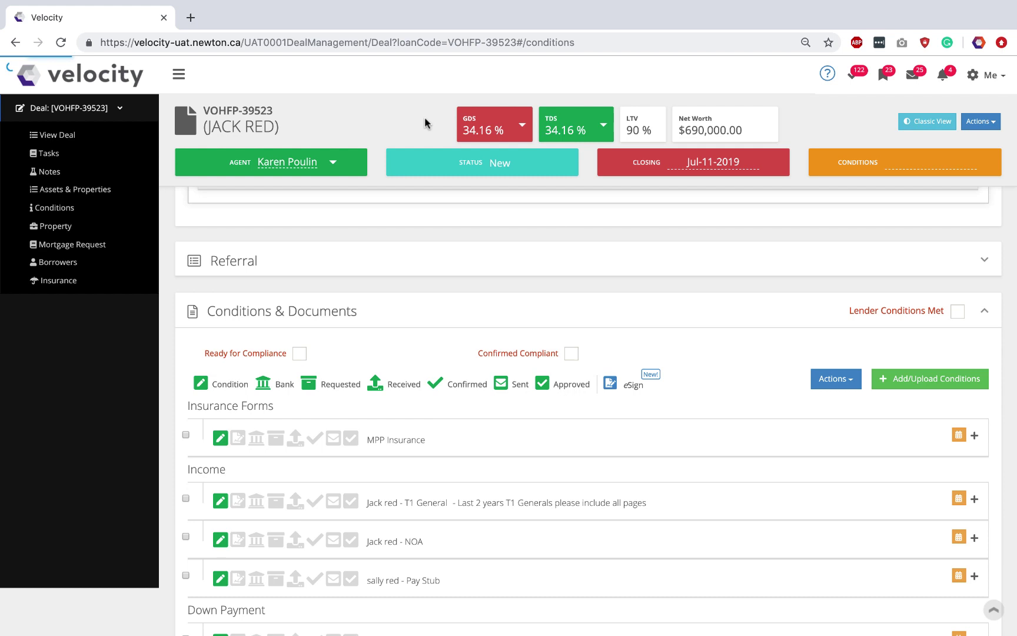
Start the insurance application from the deal's MPP Insurance condition, generate its form for both borrowers, and collapse the condition
{"action": "scroll", "coordinate": [405, 247], "scroll_direction": "down", "scroll_amount": 3}
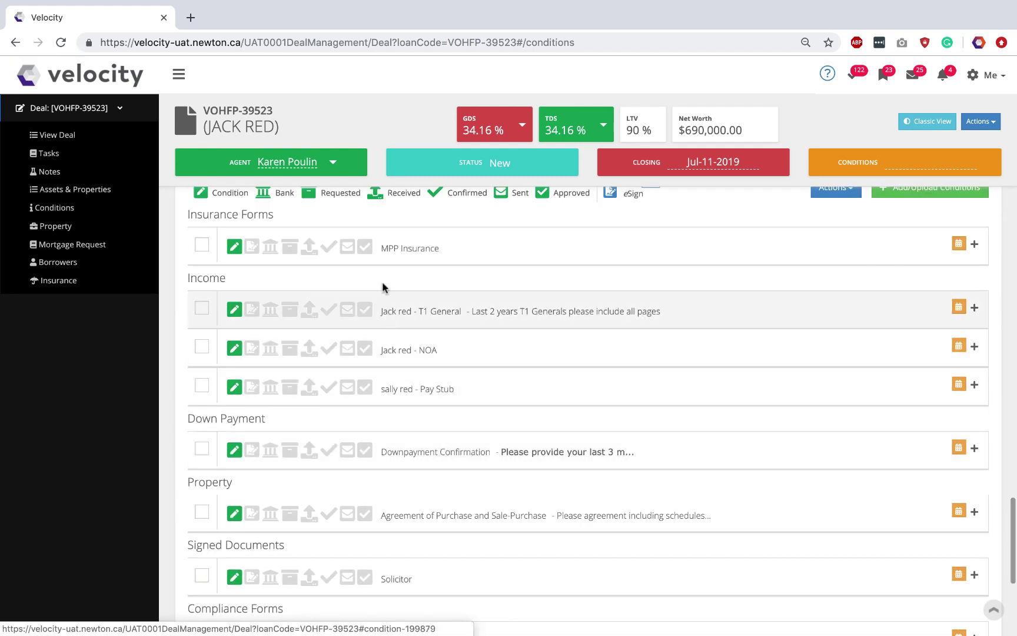
{"action": "left_click", "coordinate": [462, 249]}
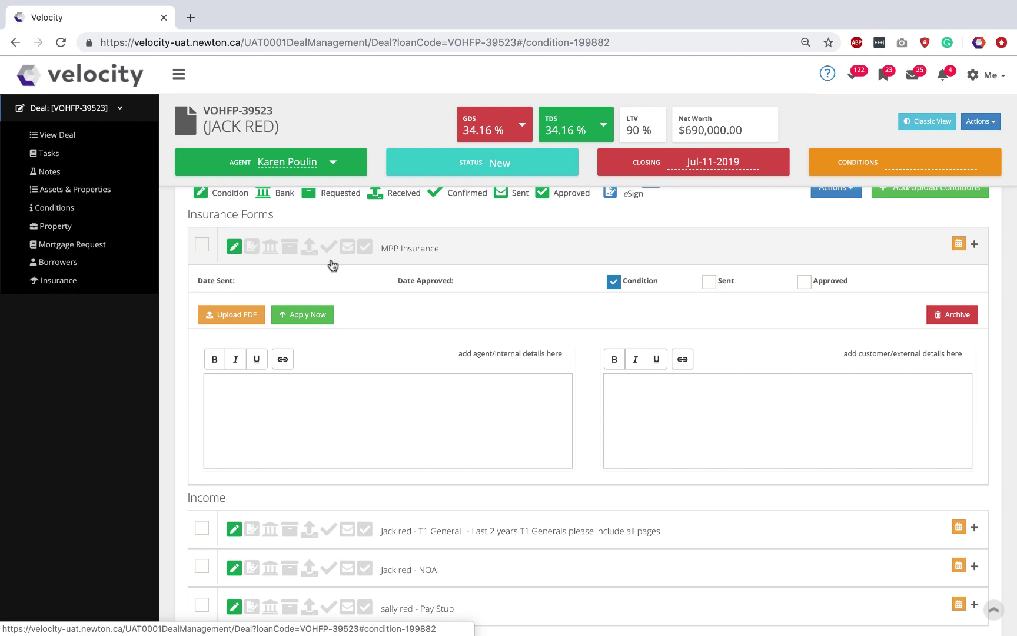
{"action": "left_click", "coordinate": [317, 321]}
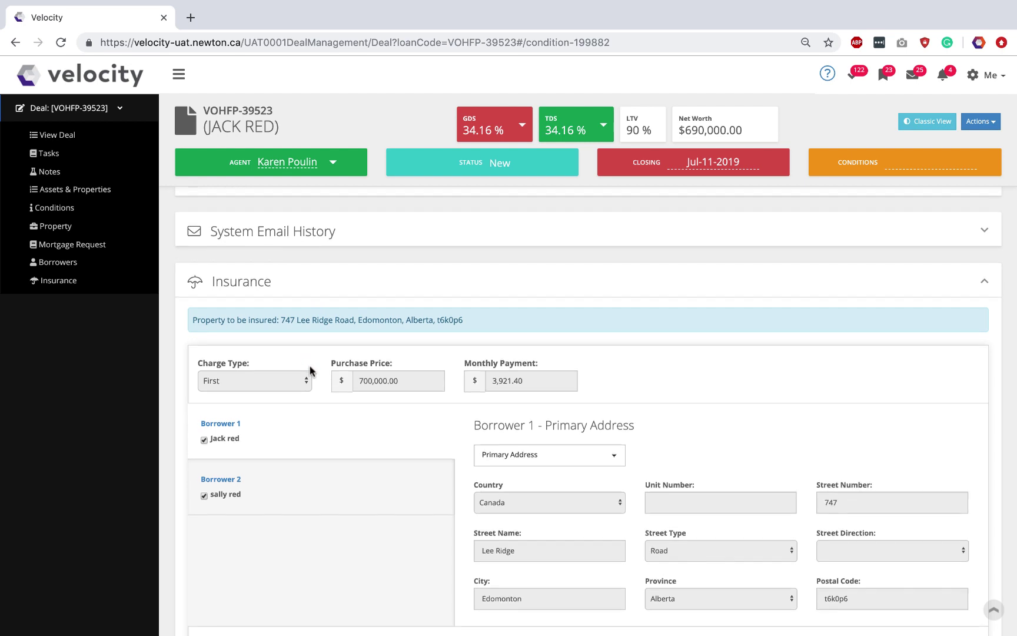
{"action": "scroll", "coordinate": [311, 370], "scroll_direction": "down", "scroll_amount": 3}
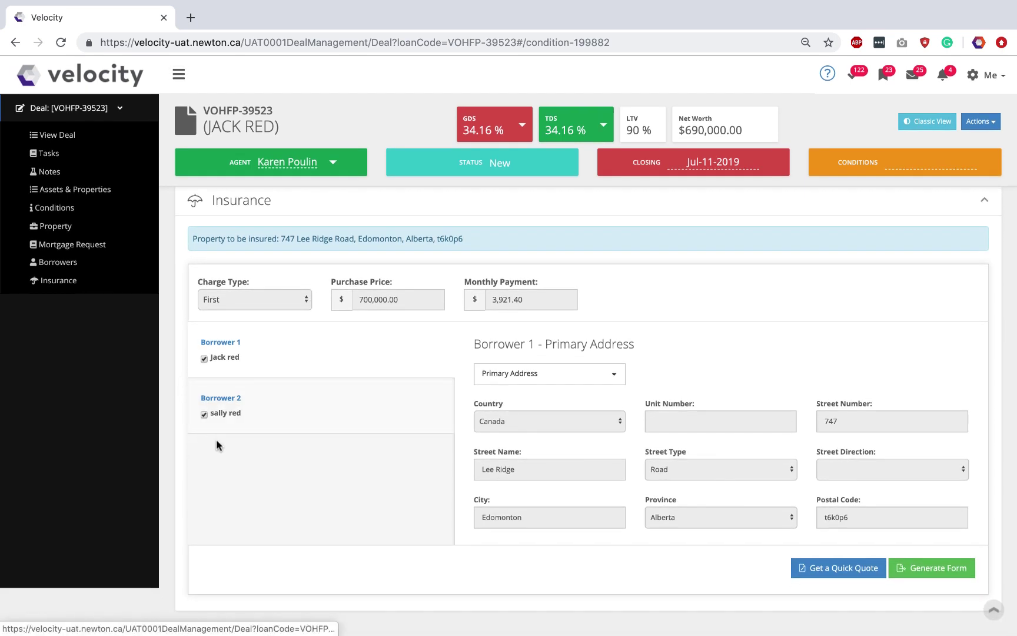
{"action": "left_click", "coordinate": [936, 568]}
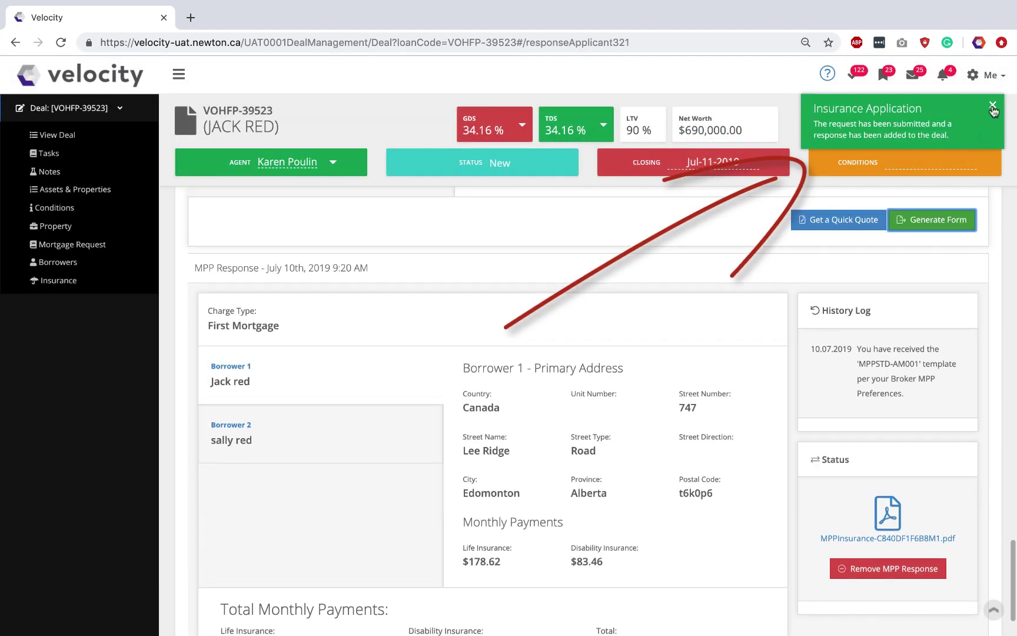
{"action": "left_click", "coordinate": [993, 108]}
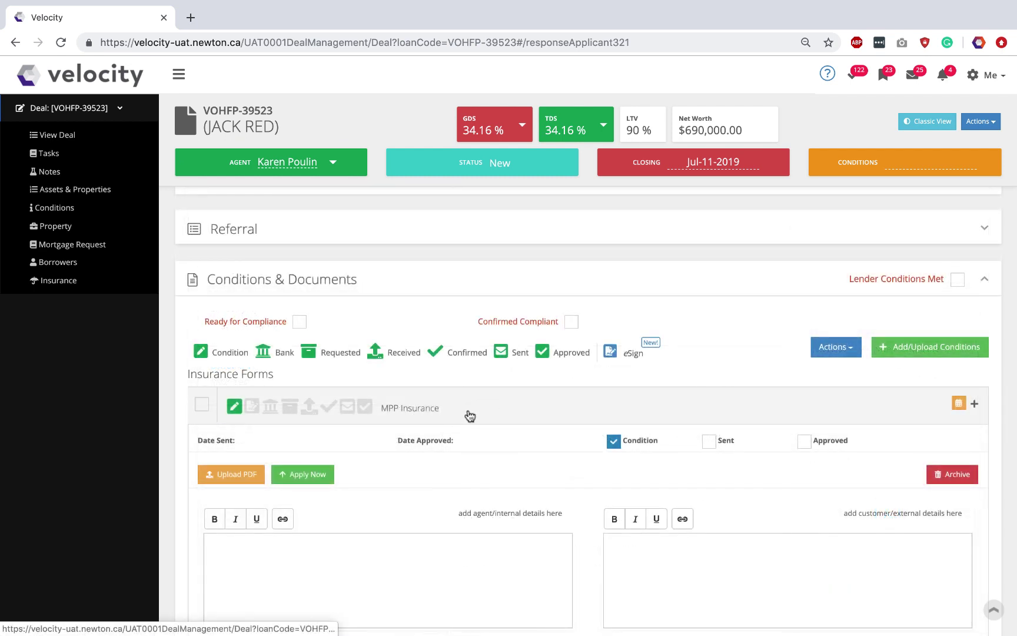
{"action": "left_click", "coordinate": [470, 416]}
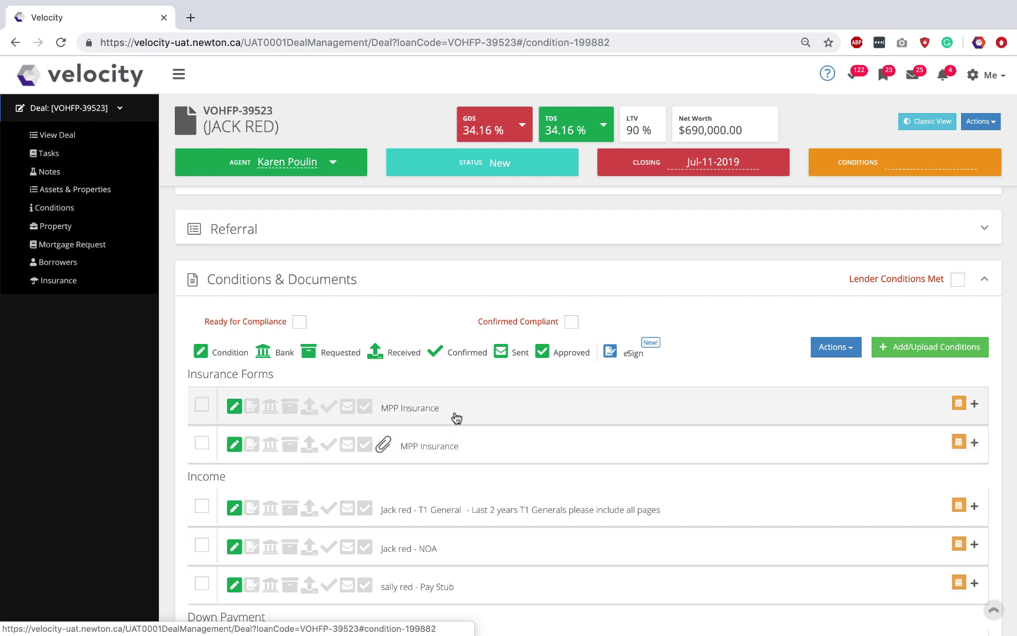
Archive the duplicate MPP Insurance condition that has no attached document and confirm the archiving
{"action": "left_click", "coordinate": [479, 452]}
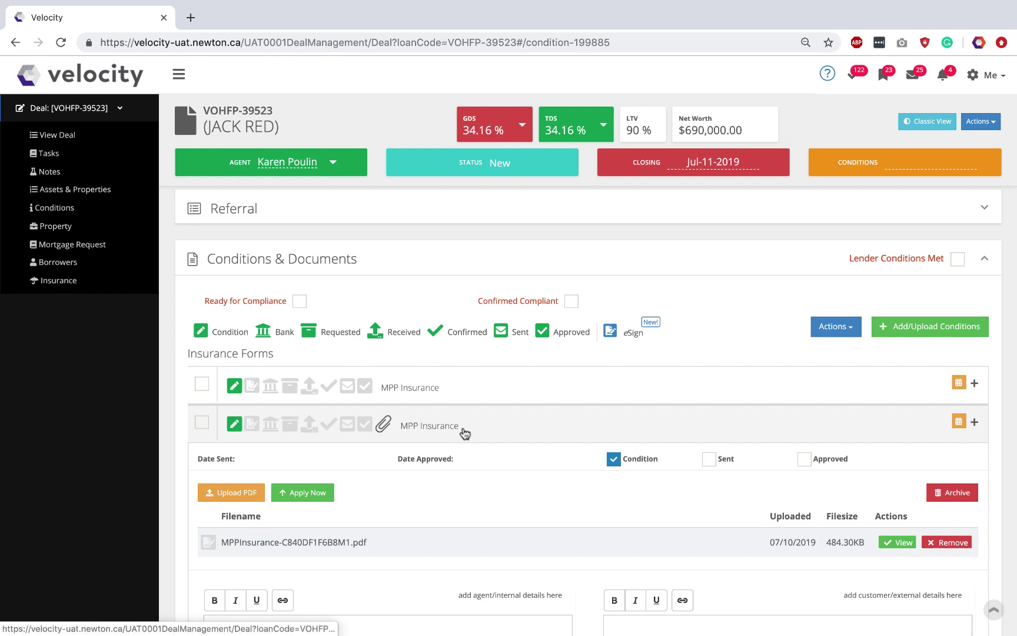
{"action": "left_click", "coordinate": [465, 434]}
{"action": "left_click", "coordinate": [493, 393]}
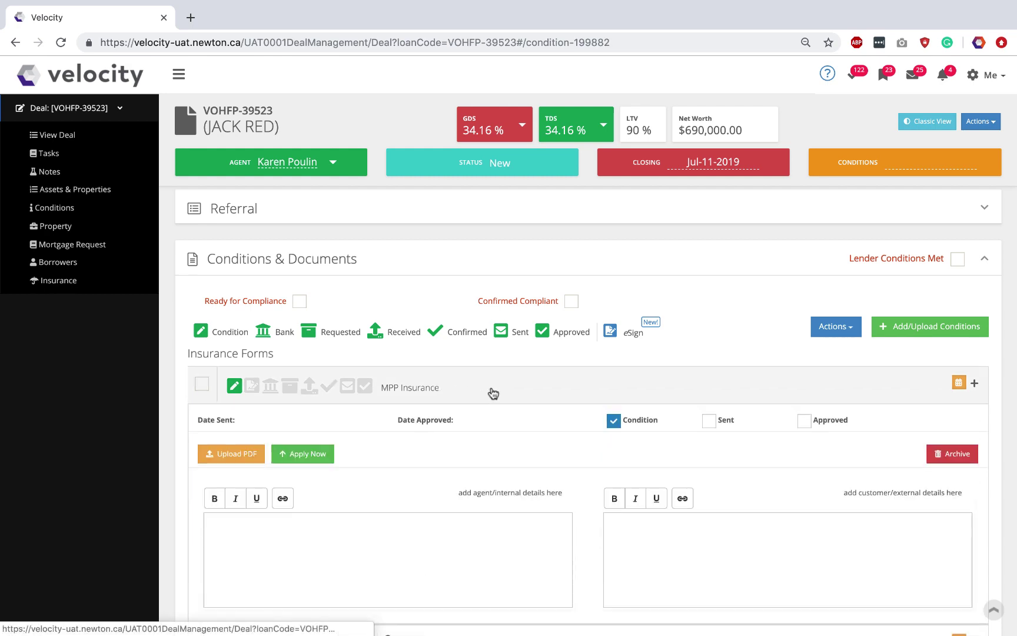
{"action": "left_click", "coordinate": [956, 458]}
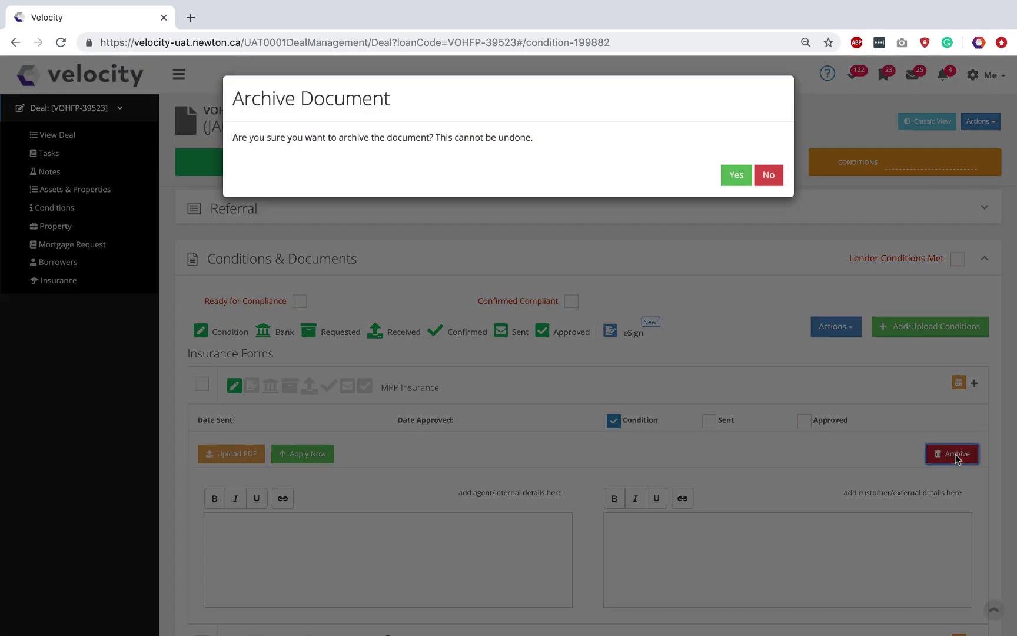
{"action": "left_click", "coordinate": [736, 175]}
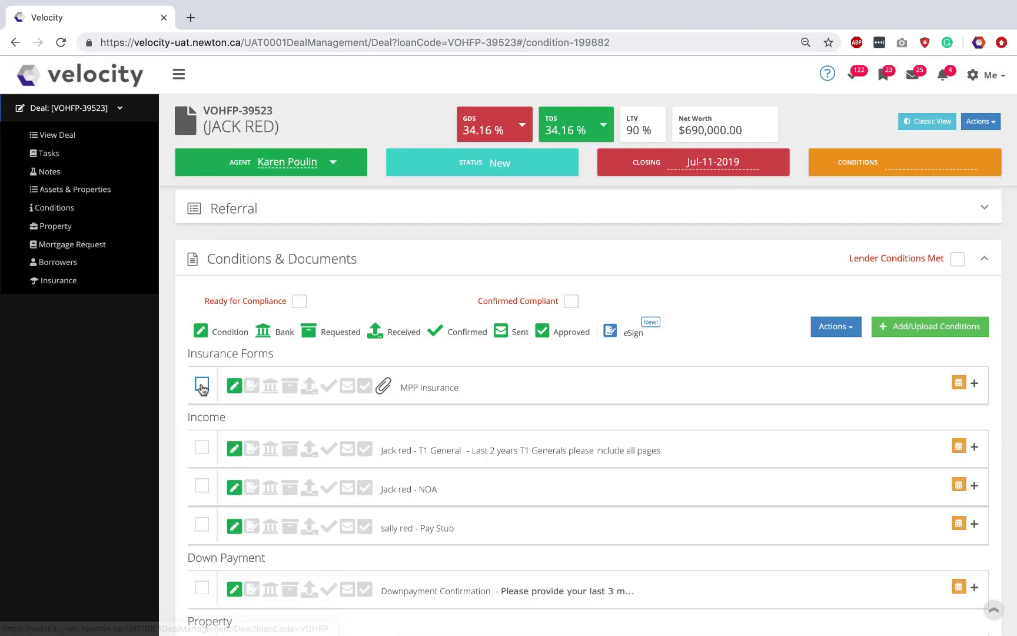
Open the ON Disclosure to Borrower Statement (Fixed) condition and choose the product Submission - 5 Year Closed Fixed Rate EVP
{"action": "scroll", "coordinate": [442, 512], "scroll_direction": "down", "scroll_amount": 3}
{"action": "scroll", "coordinate": [442, 513], "scroll_direction": "down", "scroll_amount": 3}
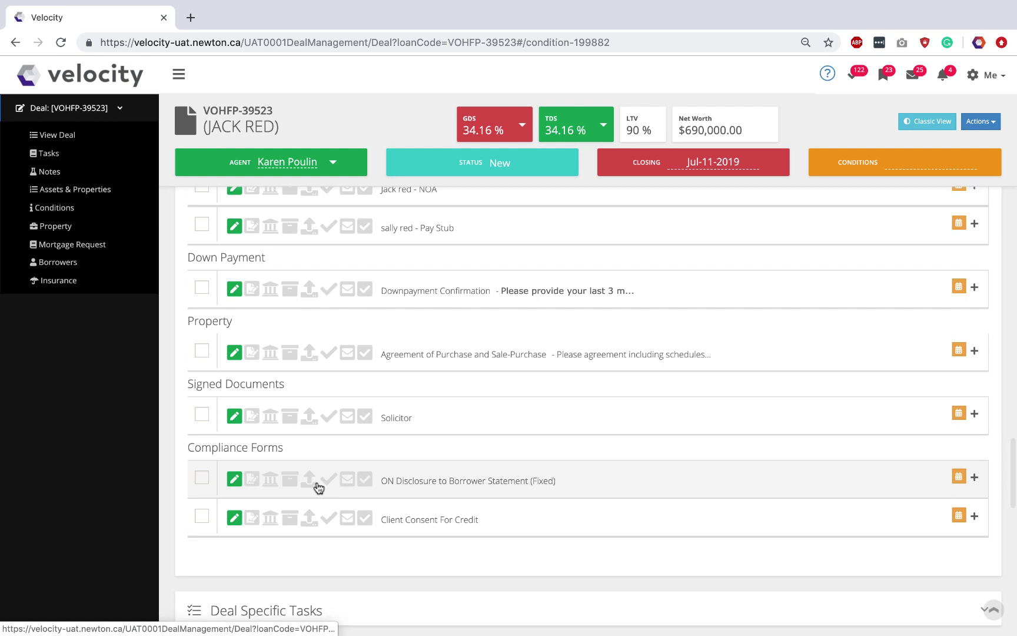
{"action": "left_click", "coordinate": [580, 484]}
{"action": "scroll", "coordinate": [581, 484], "scroll_direction": "down", "scroll_amount": 1}
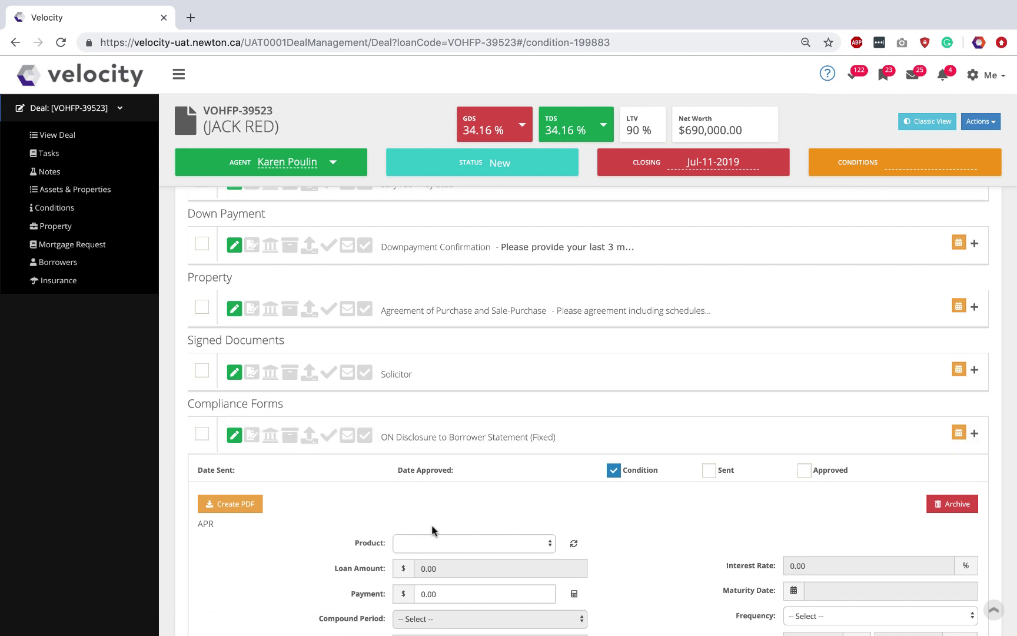
{"action": "scroll", "coordinate": [763, 495], "scroll_direction": "down", "scroll_amount": 4}
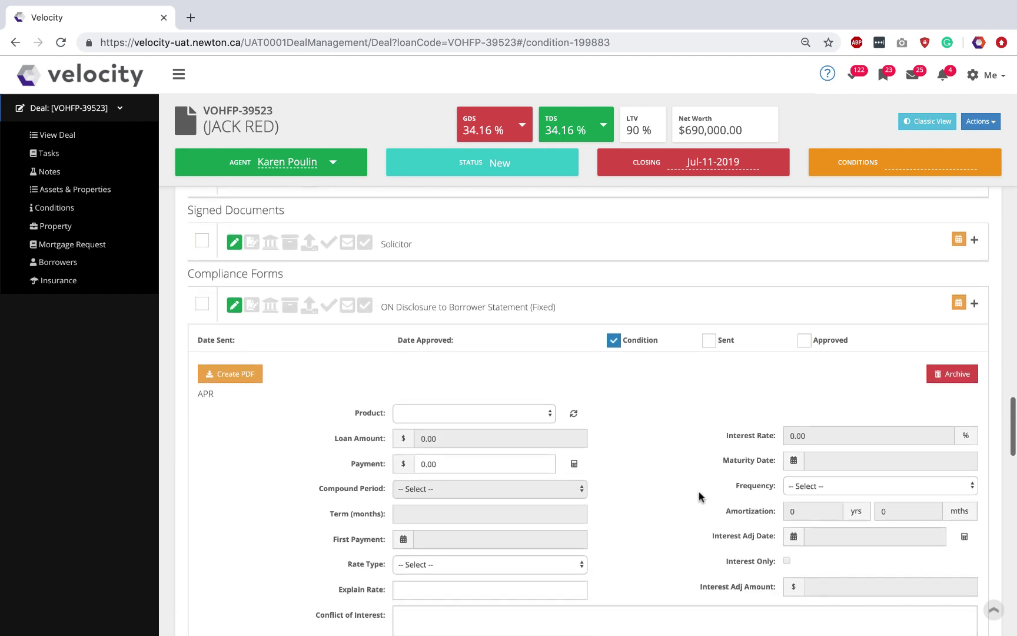
{"action": "left_click", "coordinate": [547, 384]}
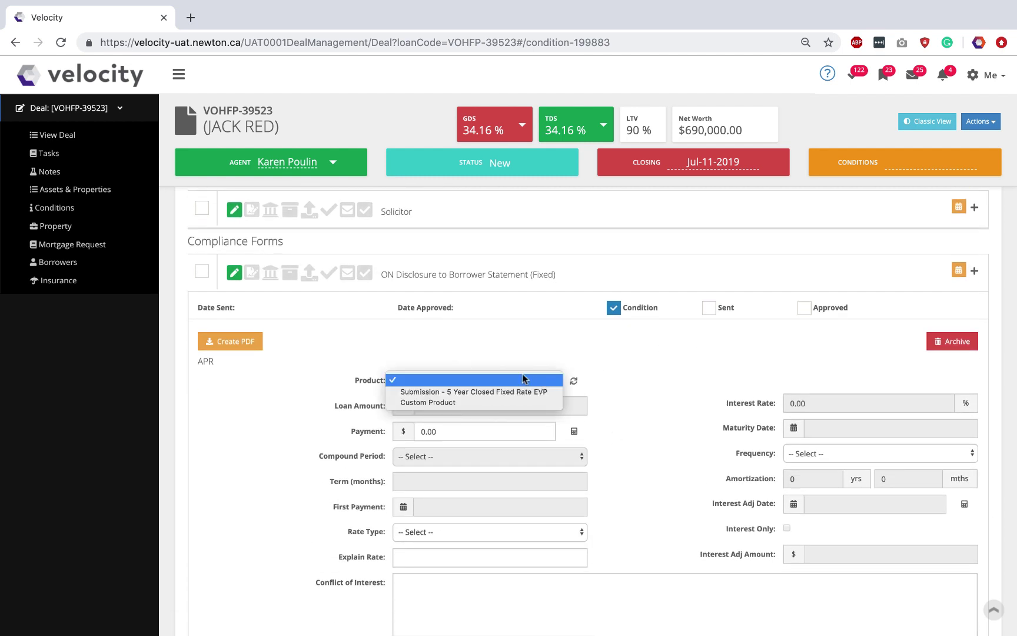
{"action": "left_click", "coordinate": [547, 391]}
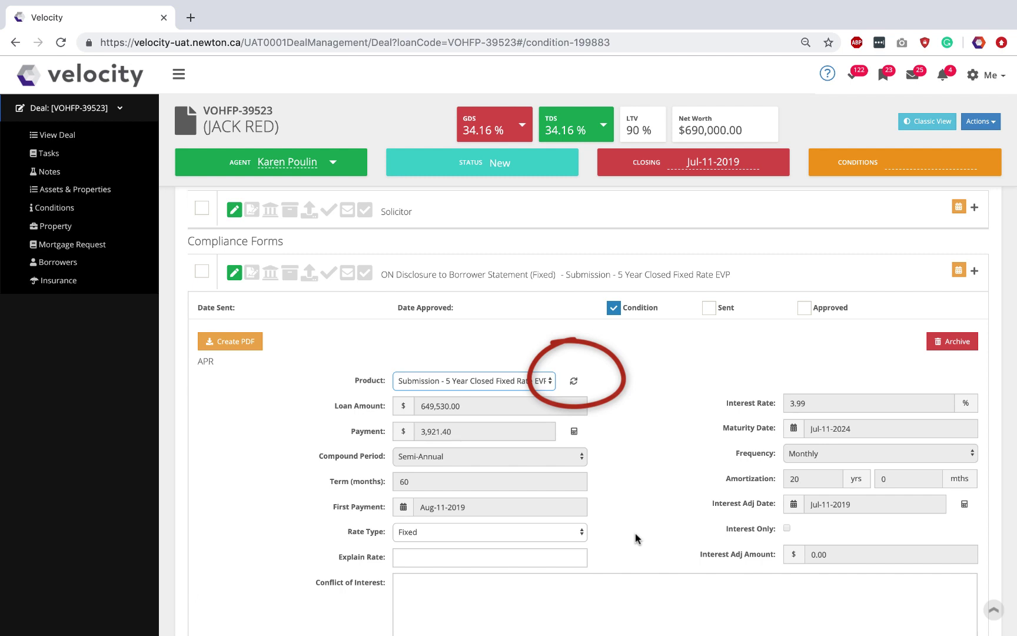
Enter "conflict of interest goes here" as the disclosure's Conflict of Interest text
{"action": "scroll", "coordinate": [636, 538], "scroll_direction": "down", "scroll_amount": 3}
{"action": "left_click", "coordinate": [551, 506]}
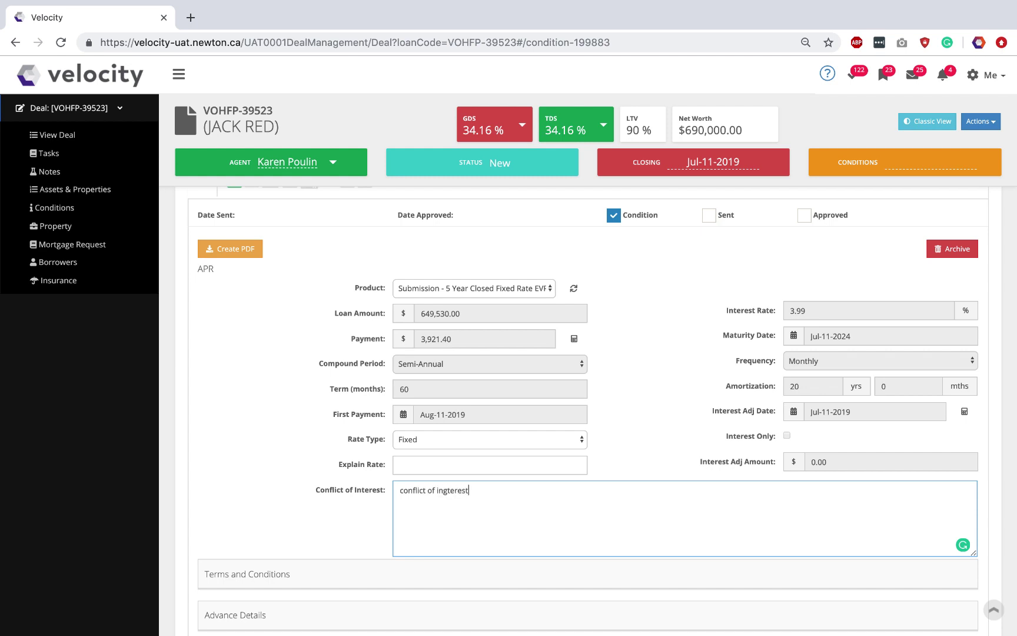
{"action": "scroll", "coordinate": [549, 518], "scroll_direction": "down", "scroll_amount": 2}
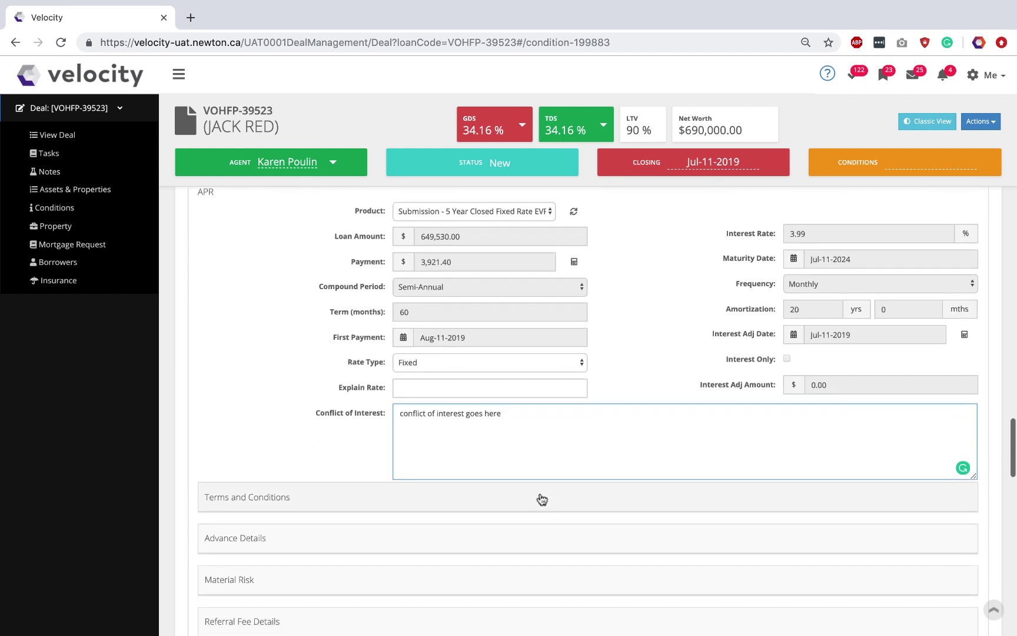
Expand the disclosure's Terms and Conditions and replace the Prepayment Privileges text with "15/20 with double up payments"
{"action": "left_click", "coordinate": [541, 500]}
{"action": "scroll", "coordinate": [540, 497], "scroll_direction": "down", "scroll_amount": 5}
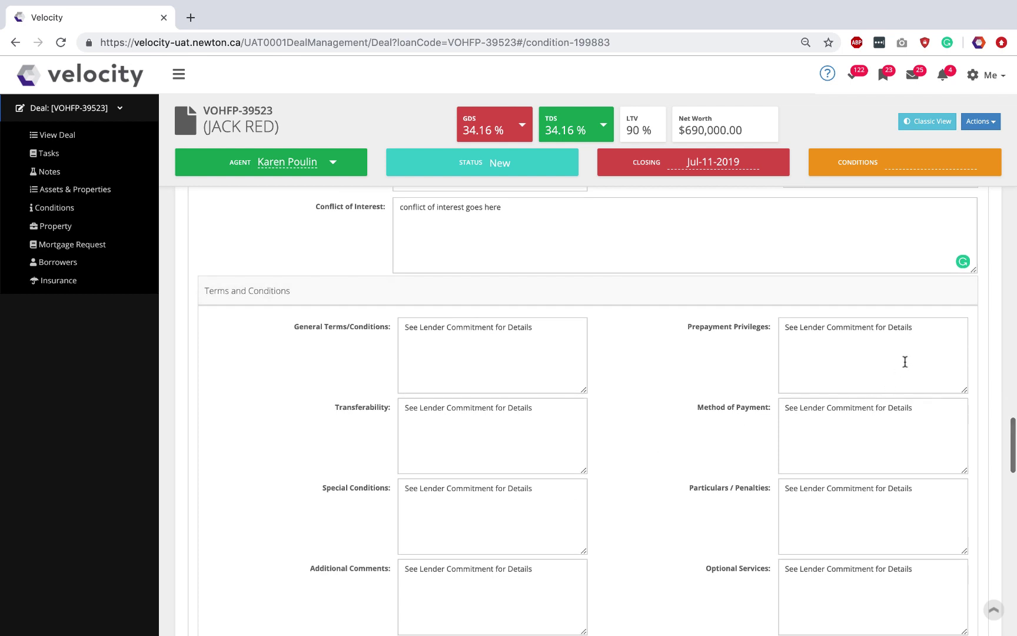
{"action": "left_click_drag", "start_coordinate": [922, 334], "coordinate": [708, 328]}
{"action": "type", "text": "15/2"}
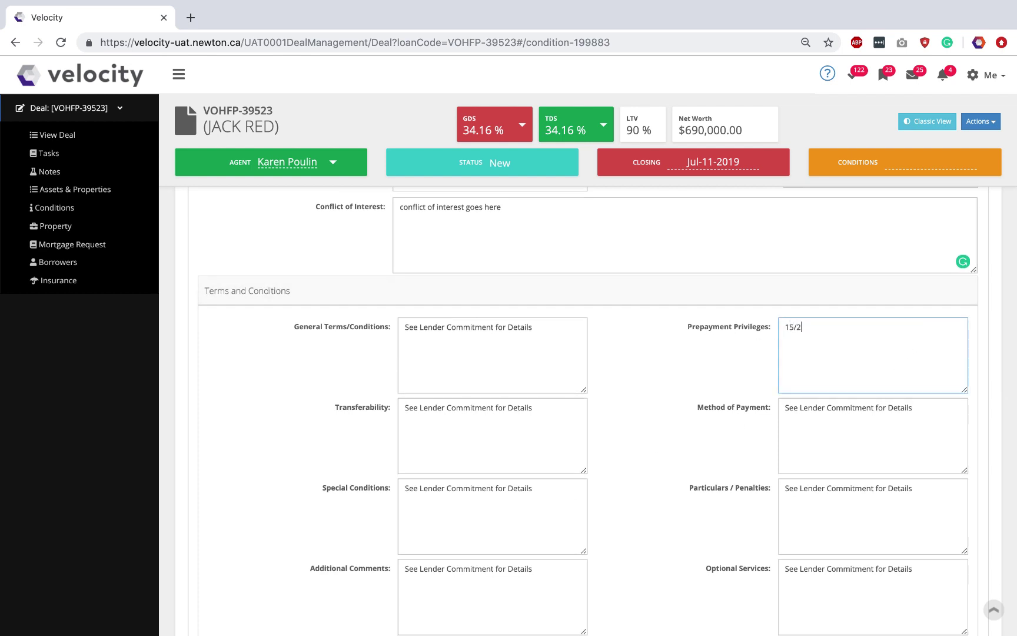
{"action": "type", "text": "0 with double up payments"}
Examine the disclosure's Advance Details, Material Risk, Referral Fee Details and Other Compensation sections
{"action": "scroll", "coordinate": [654, 407], "scroll_direction": "down", "scroll_amount": 5}
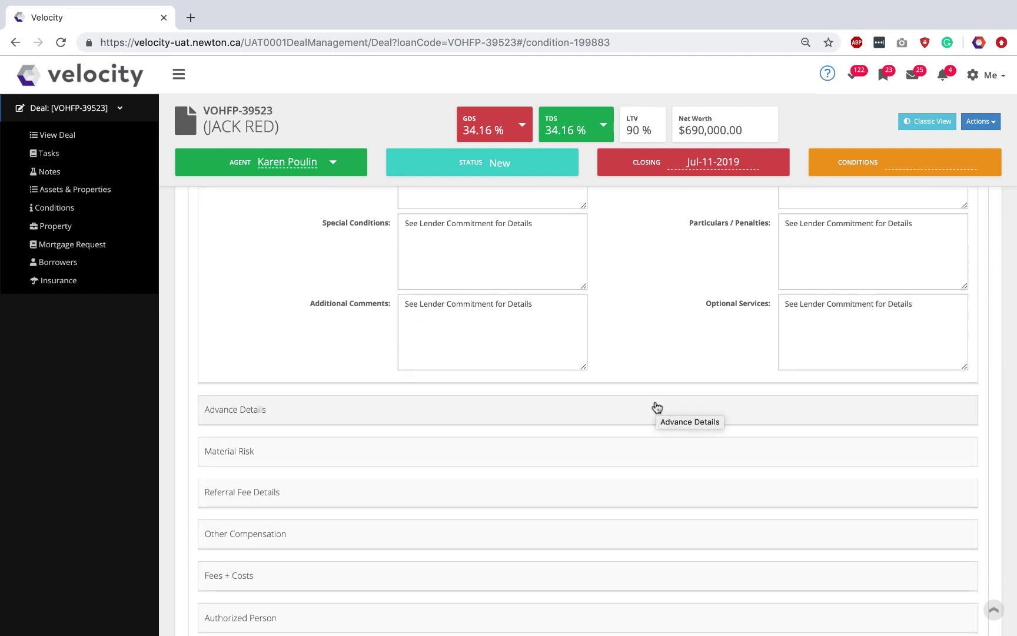
{"action": "left_click", "coordinate": [584, 415]}
{"action": "left_click", "coordinate": [578, 414]}
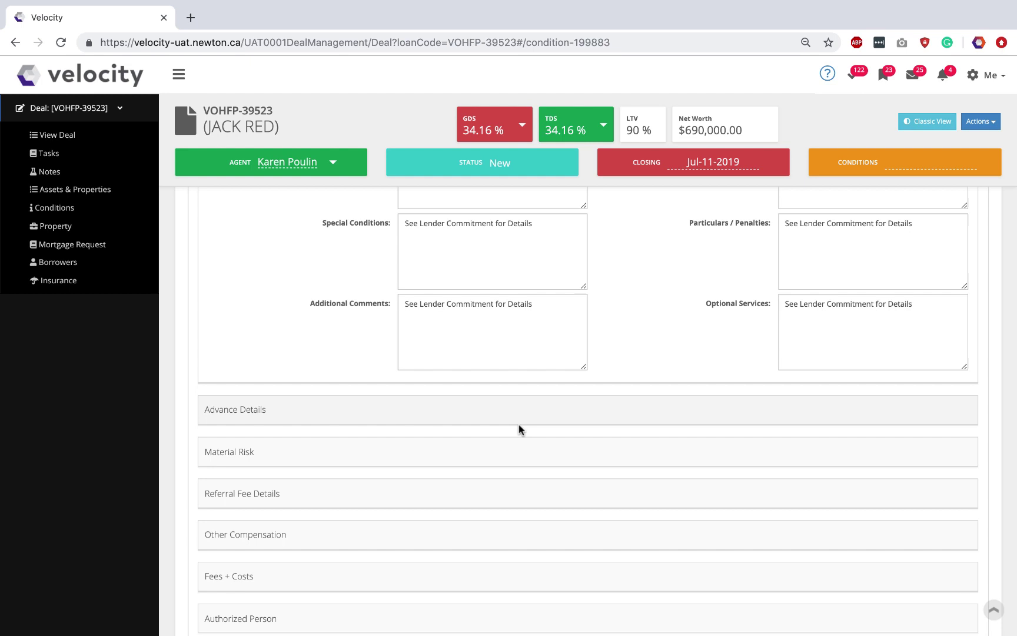
{"action": "left_click", "coordinate": [506, 450]}
{"action": "left_click", "coordinate": [506, 450]}
{"action": "scroll", "coordinate": [505, 449], "scroll_direction": "down", "scroll_amount": 2}
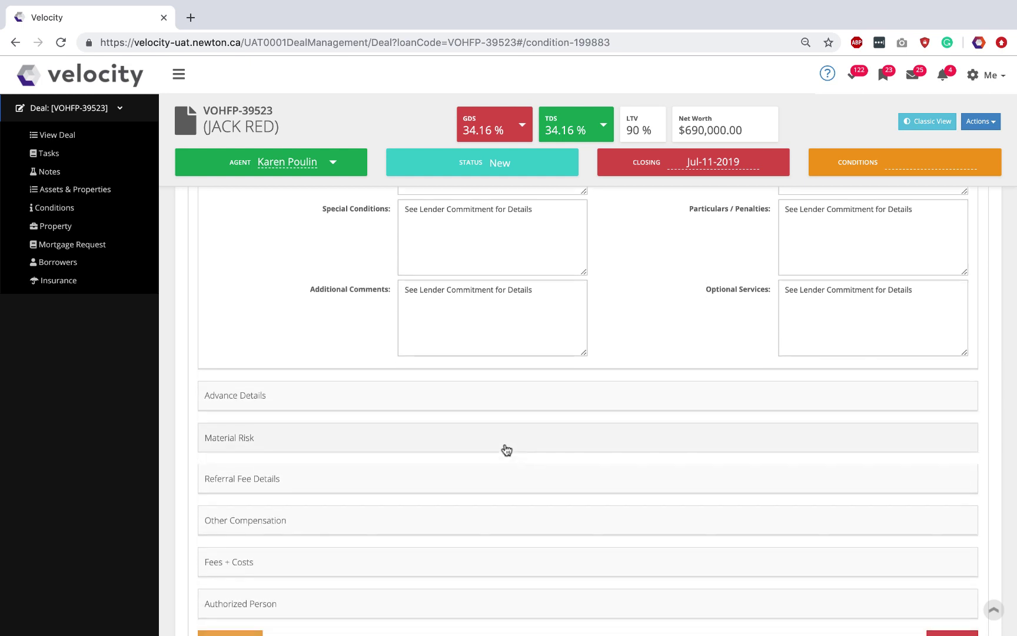
{"action": "left_click", "coordinate": [504, 448]}
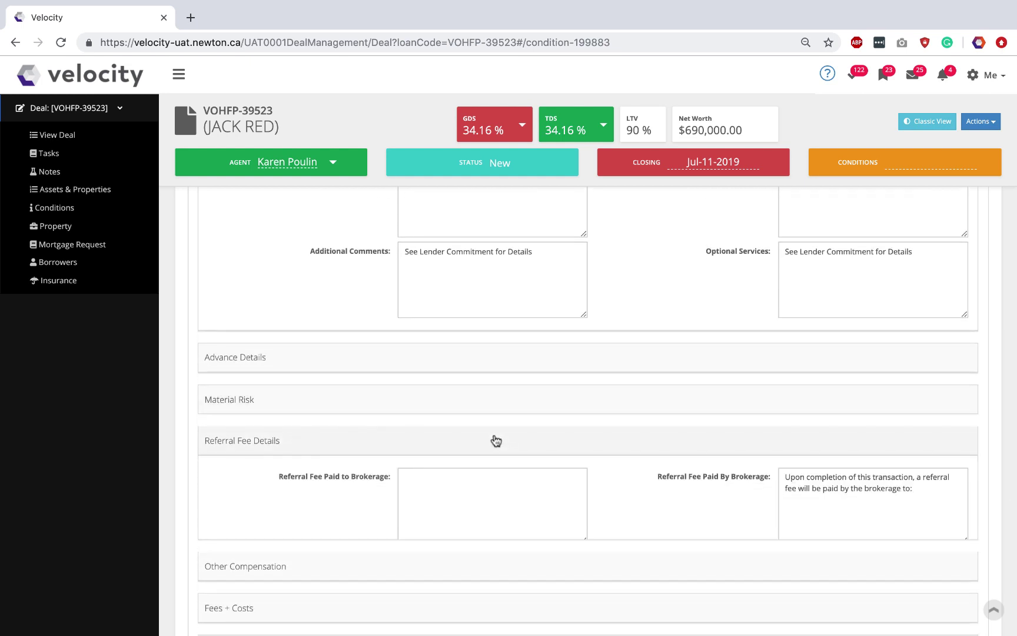
{"action": "left_click", "coordinate": [495, 442]}
{"action": "left_click", "coordinate": [442, 481]}
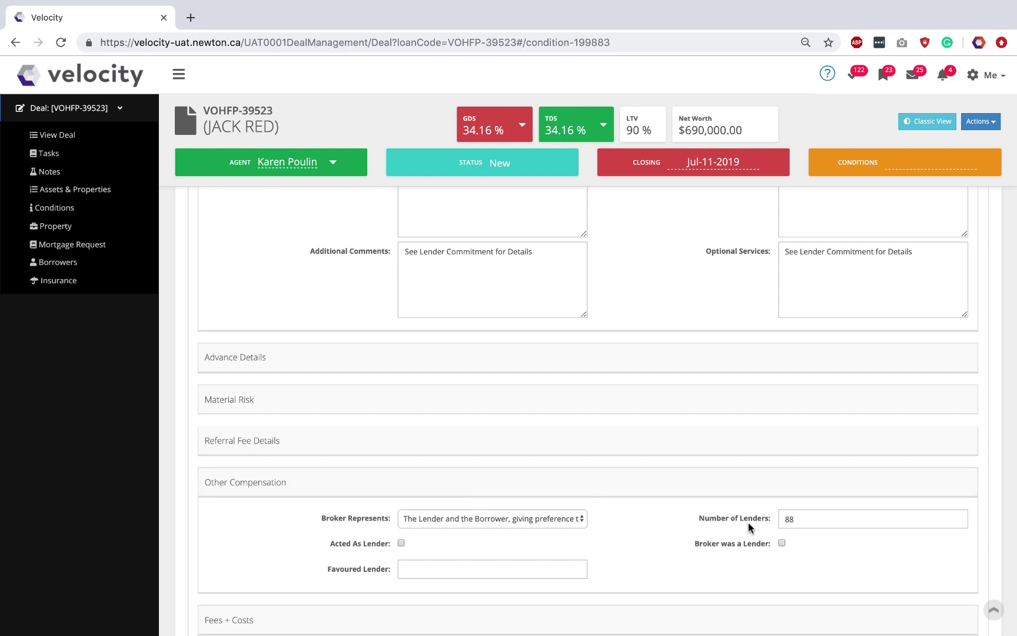
{"action": "left_click", "coordinate": [726, 485]}
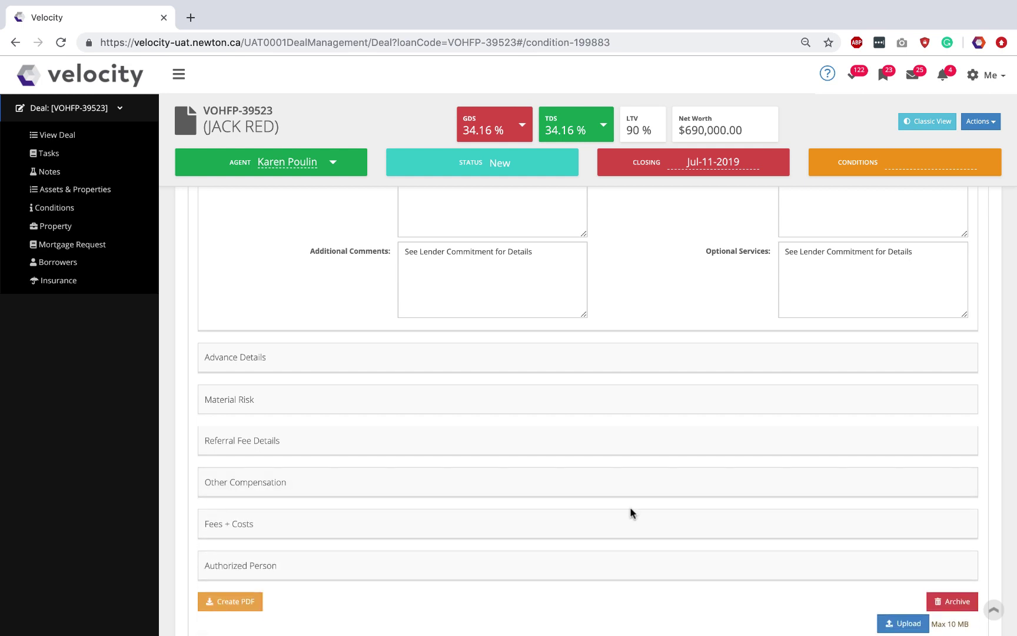
{"action": "scroll", "coordinate": [630, 513], "scroll_direction": "down", "scroll_amount": 1}
In Fees + Costs, include the insurance premium in the APR and add a Legal fee described as estimated, amount 1,500.00, included in the APR
{"action": "left_click", "coordinate": [557, 490]}
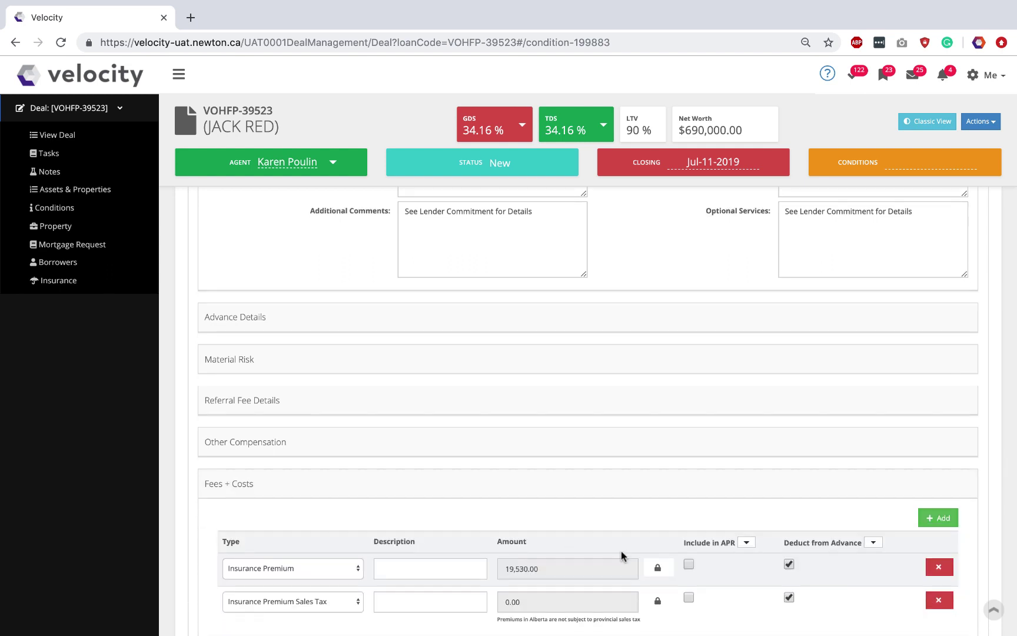
{"action": "scroll", "coordinate": [623, 554], "scroll_direction": "down", "scroll_amount": 3}
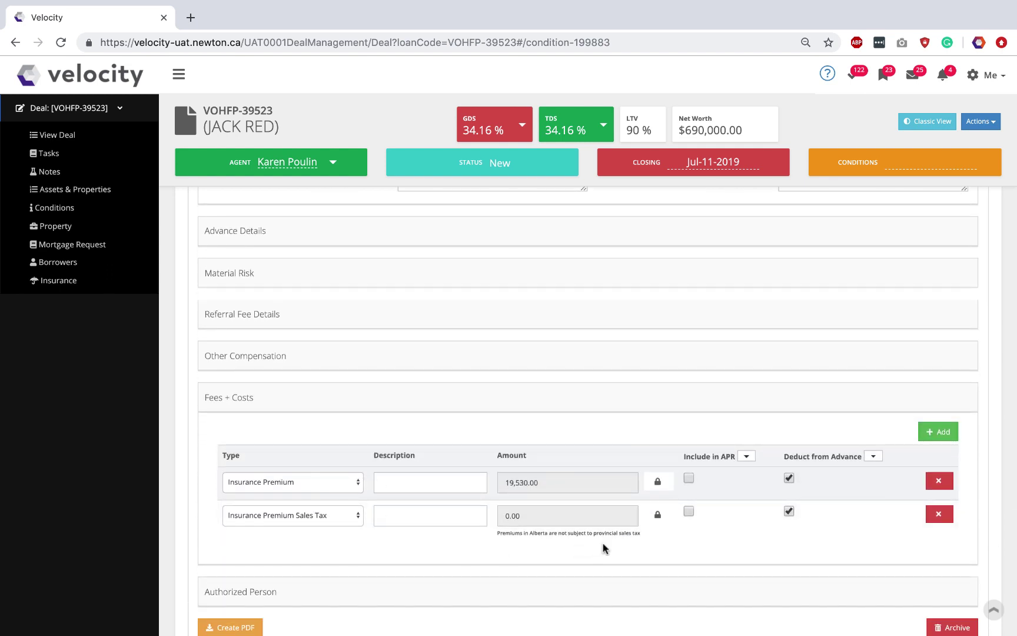
{"action": "left_click", "coordinate": [939, 432]}
{"action": "scroll", "coordinate": [554, 542], "scroll_direction": "down", "scroll_amount": 3}
Set the Authorized Person Title to Agent/Associate/Non Licensed and create the disclosure statement PDF
{"action": "left_click", "coordinate": [556, 543]}
{"action": "scroll", "coordinate": [554, 542], "scroll_direction": "down", "scroll_amount": 4}
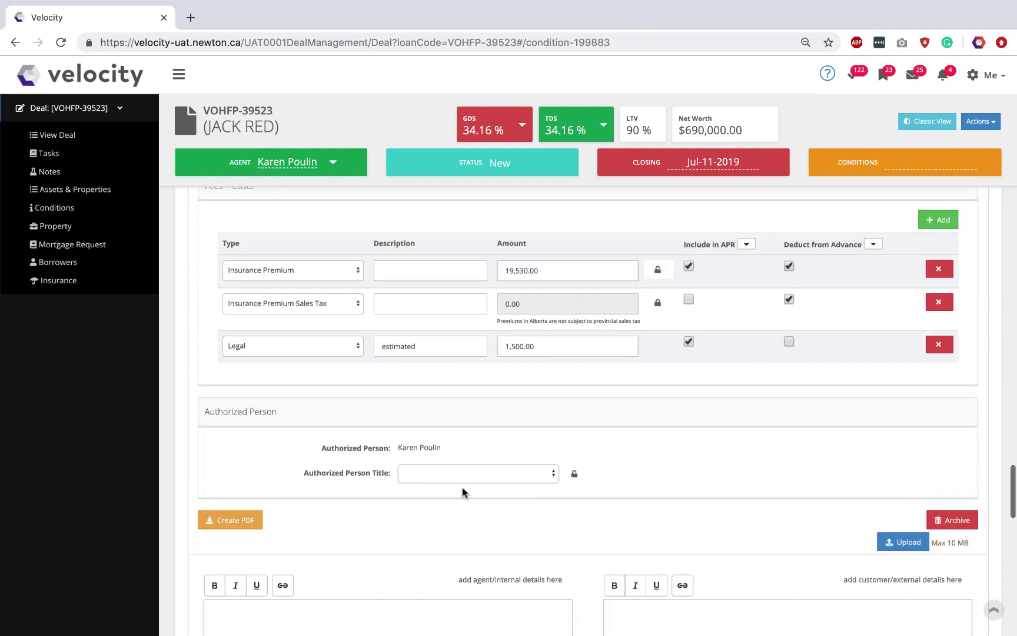
{"action": "left_click", "coordinate": [434, 475]}
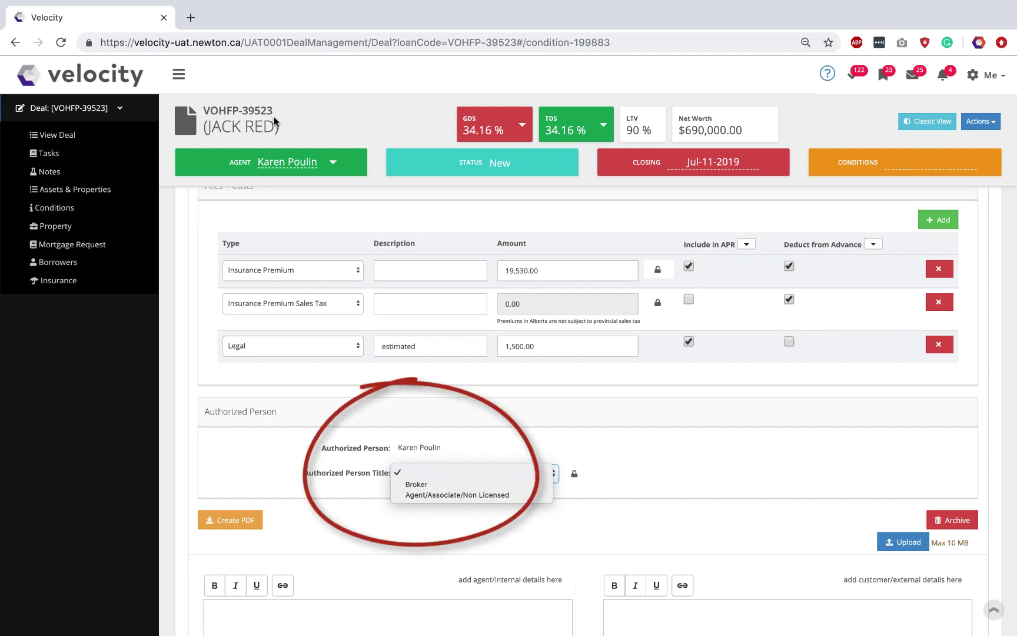
{"action": "left_click", "coordinate": [457, 495]}
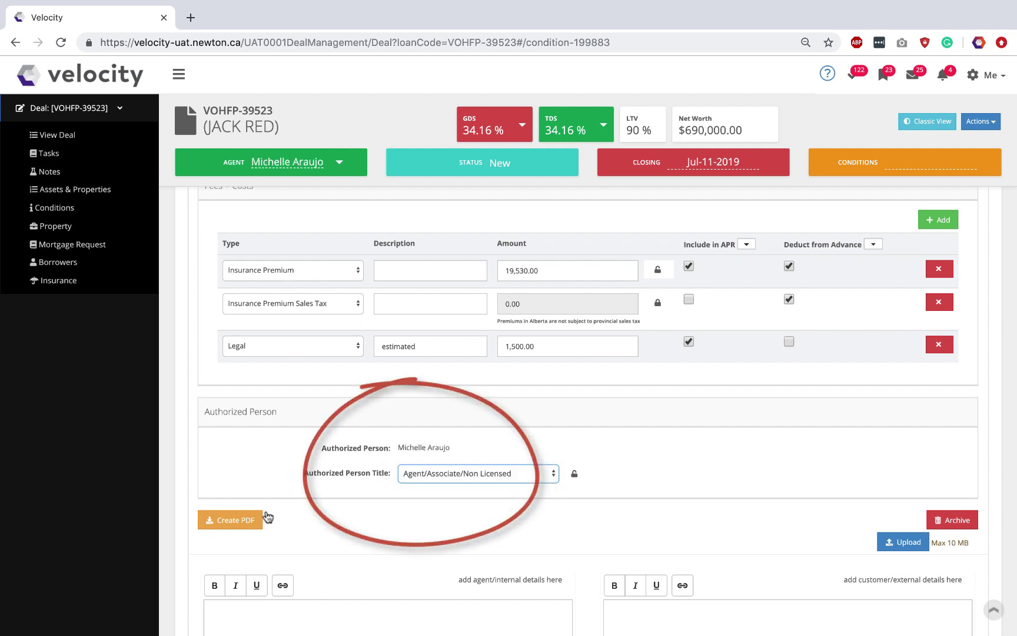
{"action": "left_click", "coordinate": [243, 521]}
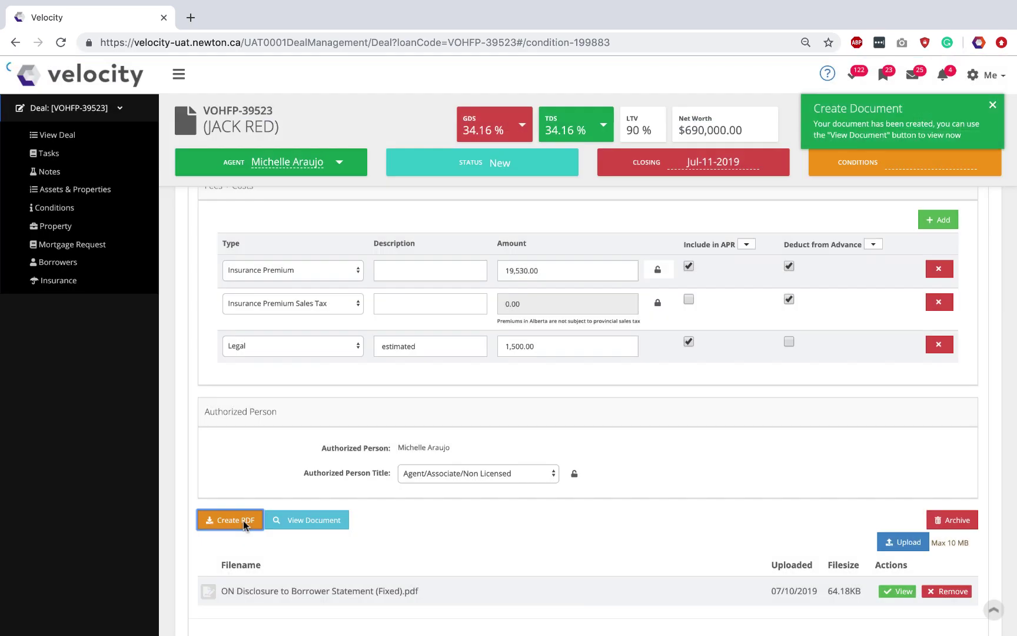
View the created Disclosure to Borrower document through to its amortization schedule, and close it
{"action": "left_click", "coordinate": [306, 526]}
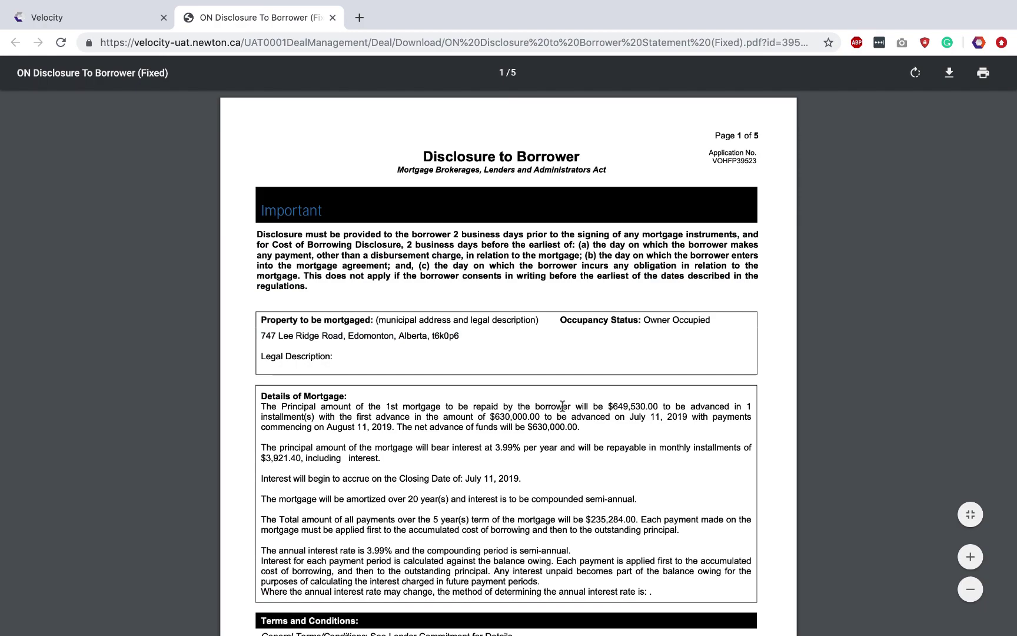
{"action": "scroll", "coordinate": [562, 406], "scroll_direction": "down", "scroll_amount": 4}
{"action": "scroll", "coordinate": [562, 406], "scroll_direction": "down", "scroll_amount": 12}
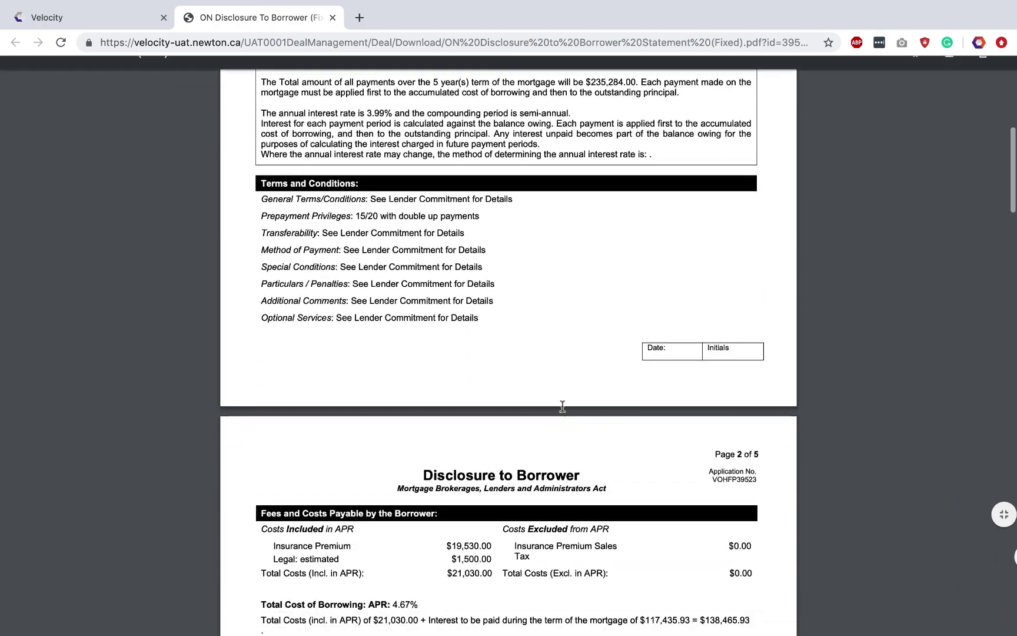
{"action": "scroll", "coordinate": [562, 406], "scroll_direction": "down", "scroll_amount": 9}
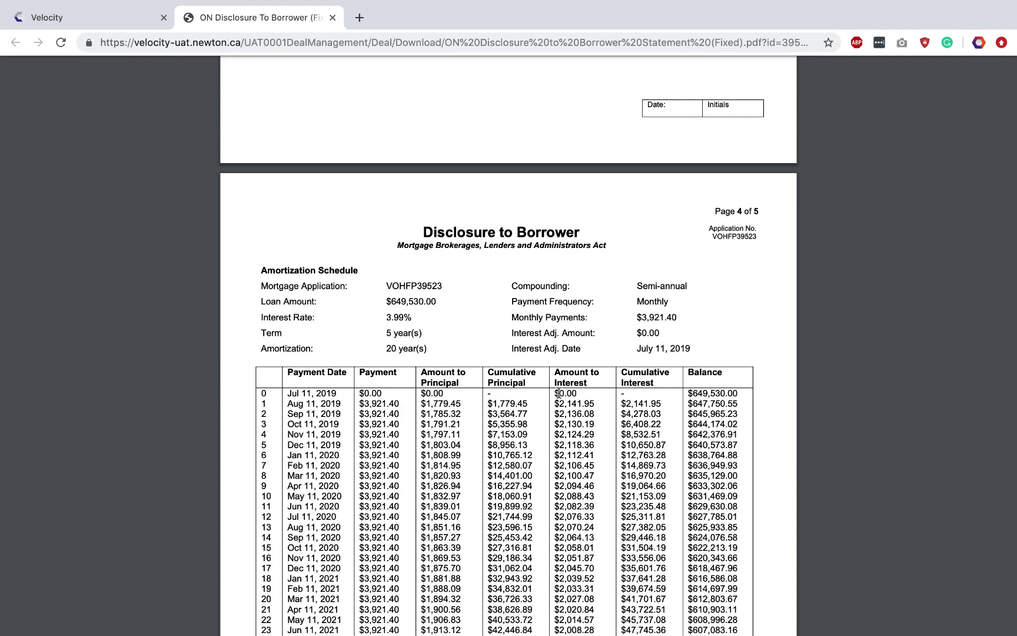
{"action": "left_click", "coordinate": [333, 17]}
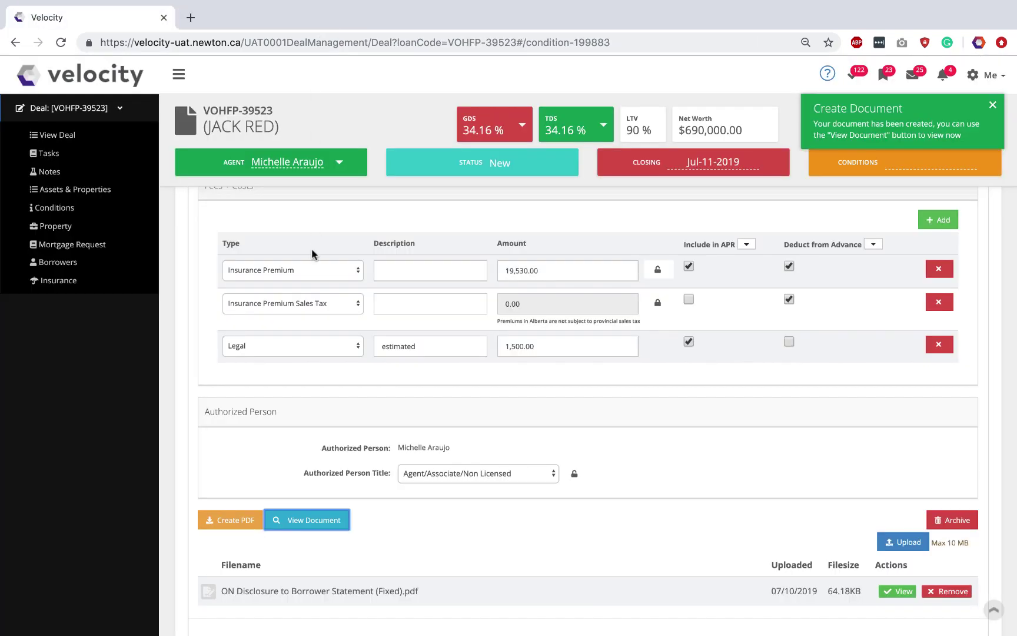
Create the PDF for the Client Consent For Credit condition and dismiss the notification
{"action": "scroll", "coordinate": [353, 341], "scroll_direction": "down", "scroll_amount": 5}
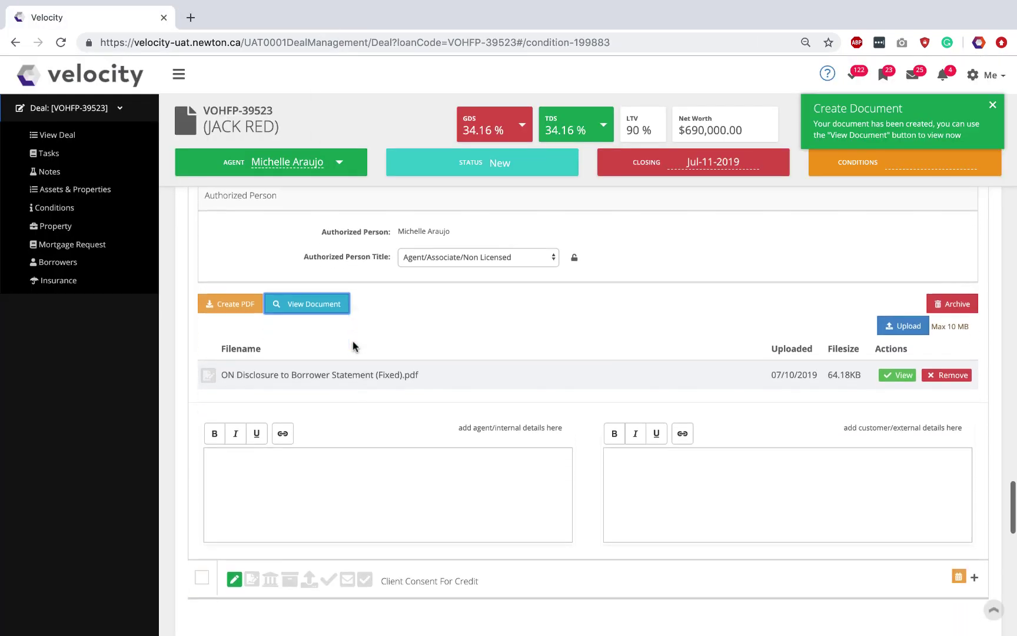
{"action": "scroll", "coordinate": [353, 347], "scroll_direction": "down", "scroll_amount": 3}
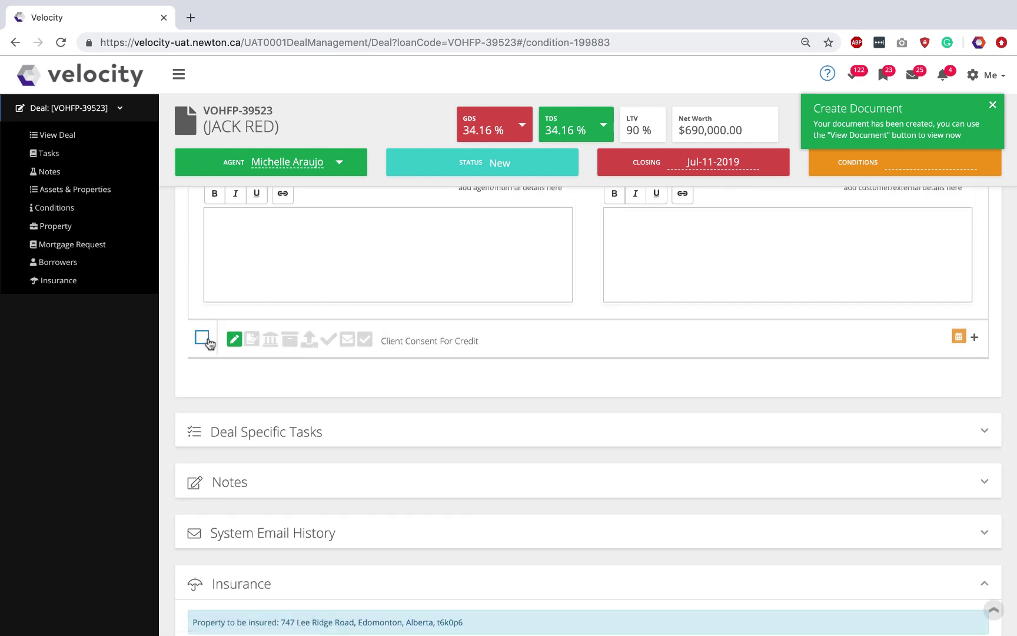
{"action": "left_click", "coordinate": [440, 347]}
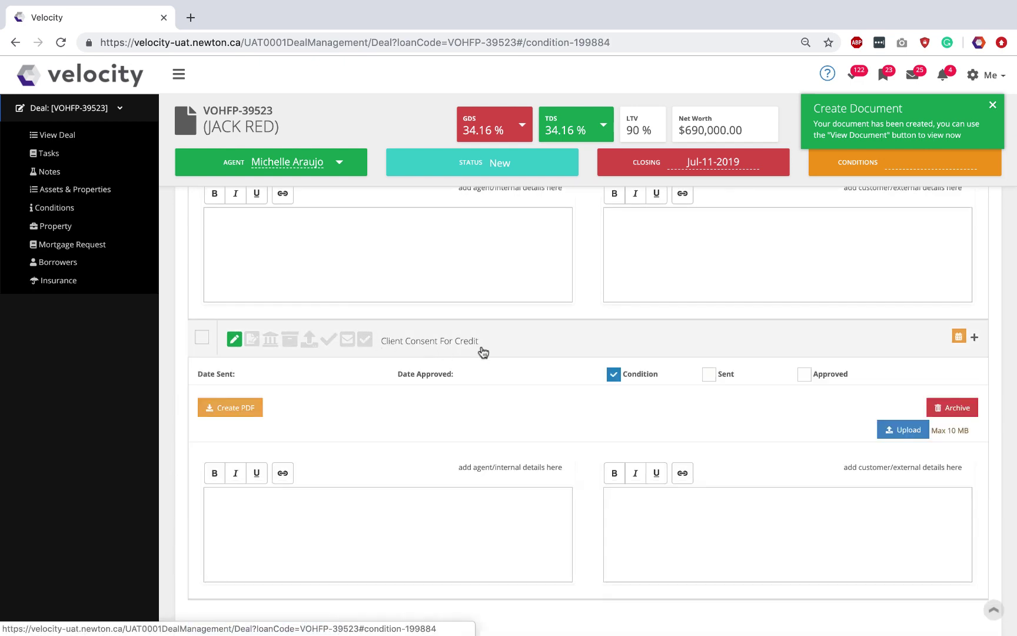
{"action": "left_click", "coordinate": [236, 405]}
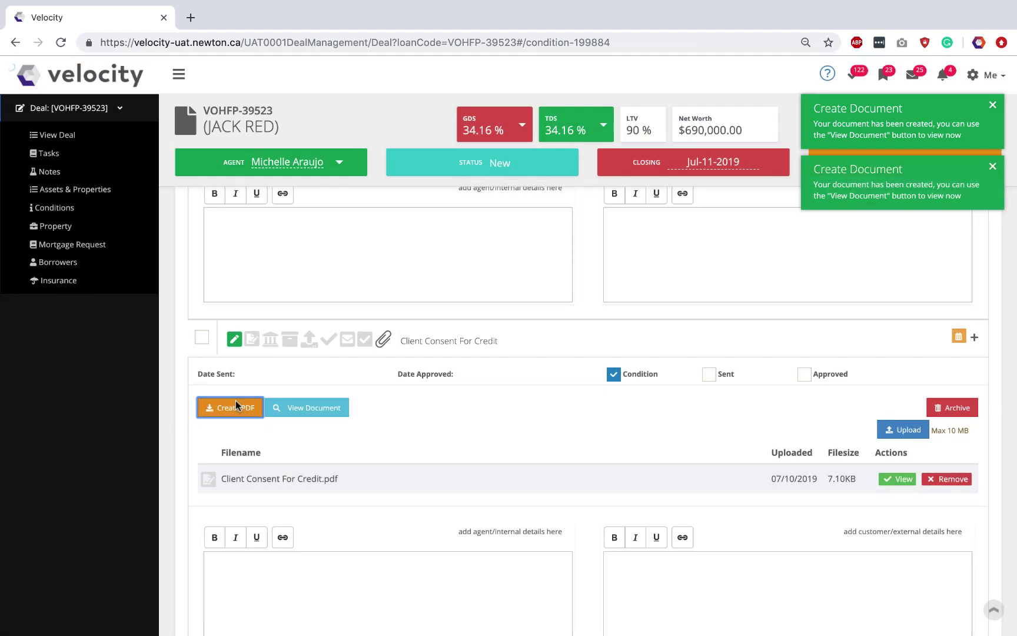
{"action": "left_click", "coordinate": [994, 170]}
Collapse the Client Consent For Credit and ON Disclosure to Borrower Statement (Fixed) conditions
{"action": "scroll", "coordinate": [437, 349], "scroll_direction": "up", "scroll_amount": 5}
{"action": "scroll", "coordinate": [436, 349], "scroll_direction": "up", "scroll_amount": 15}
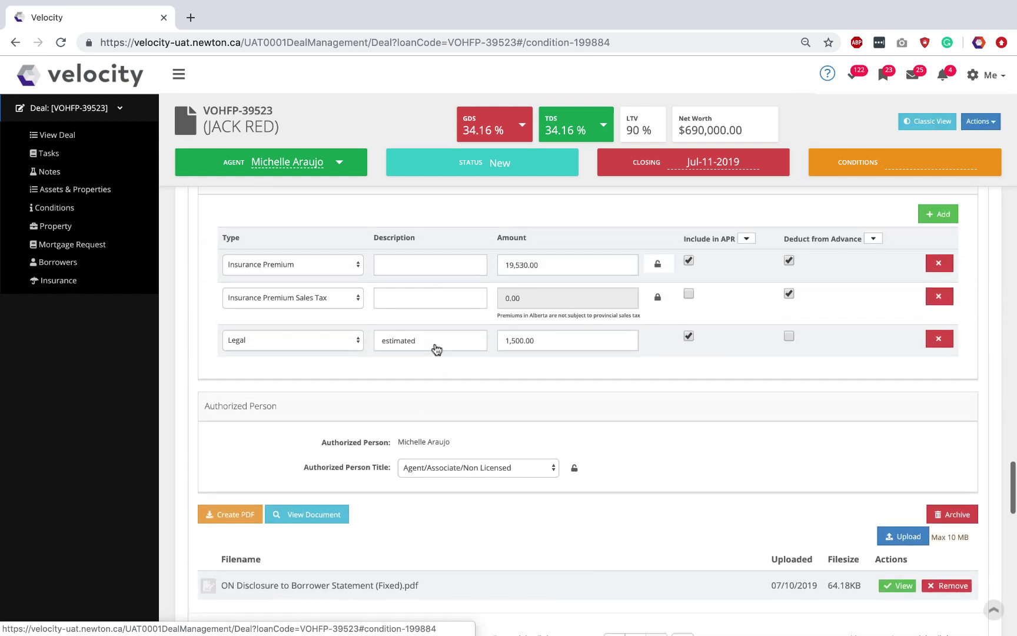
{"action": "scroll", "coordinate": [437, 350], "scroll_direction": "up", "scroll_amount": 15}
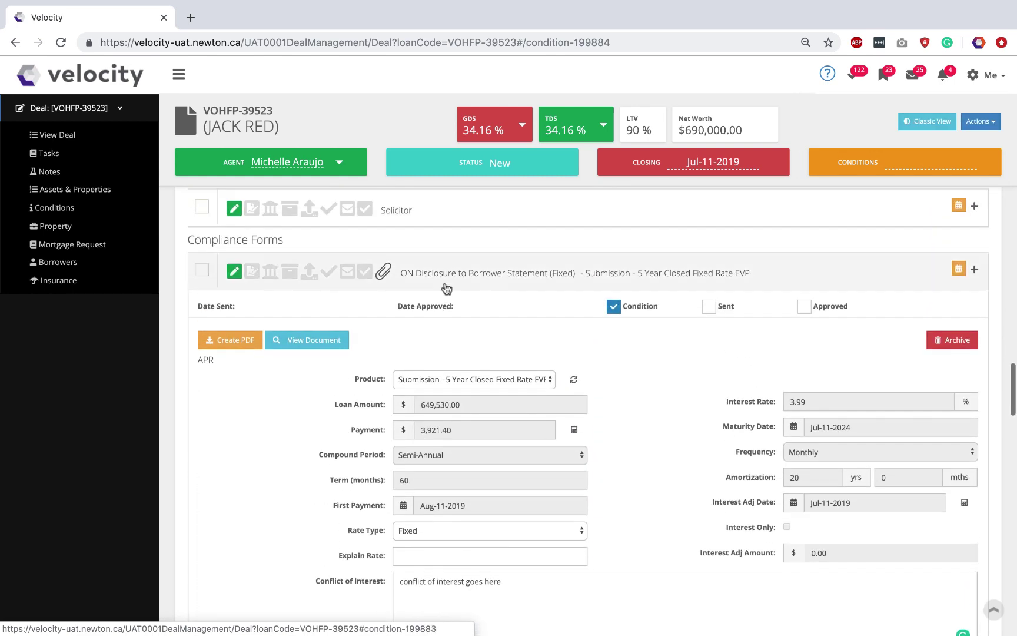
{"action": "left_click", "coordinate": [447, 288]}
{"action": "scroll", "coordinate": [446, 288], "scroll_direction": "up", "scroll_amount": 5}
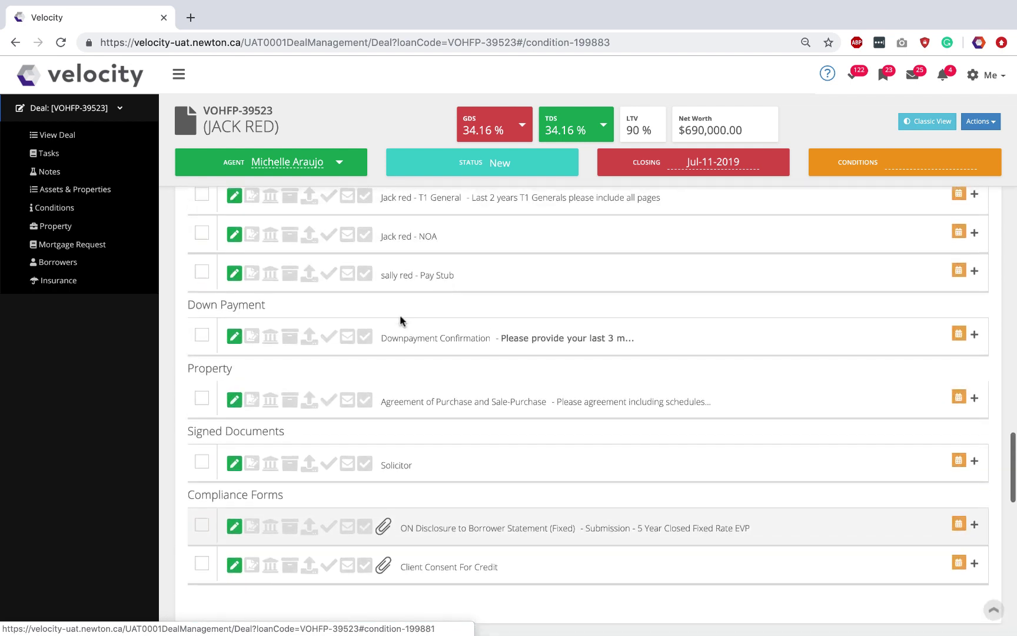
Select both compliance forms and the MPP Insurance condition, and open the actions available for the selected conditions
{"action": "left_click", "coordinate": [201, 564]}
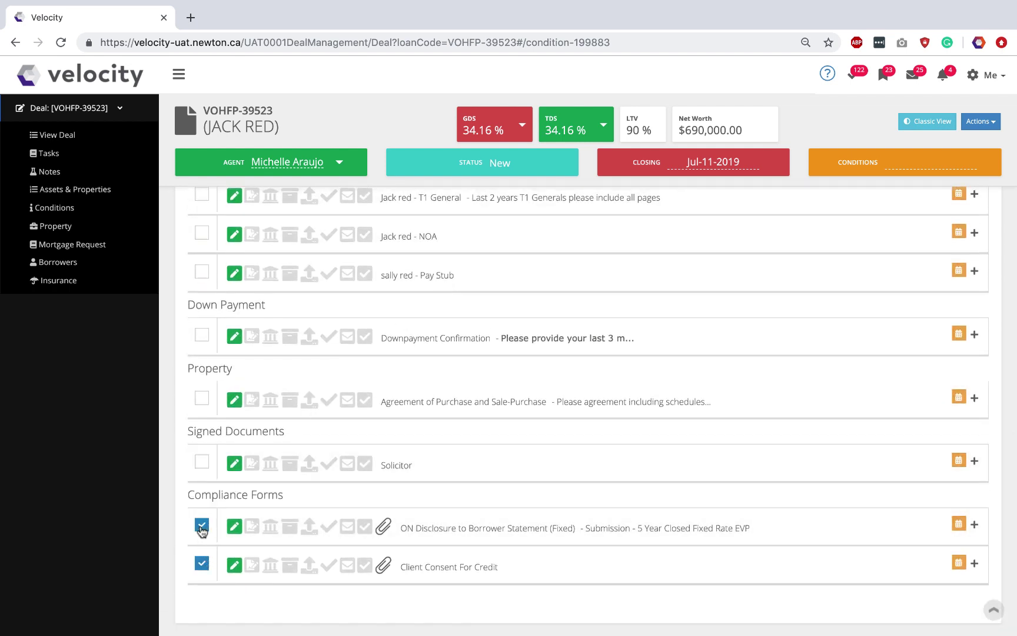
{"action": "scroll", "coordinate": [201, 501], "scroll_direction": "up", "scroll_amount": 3}
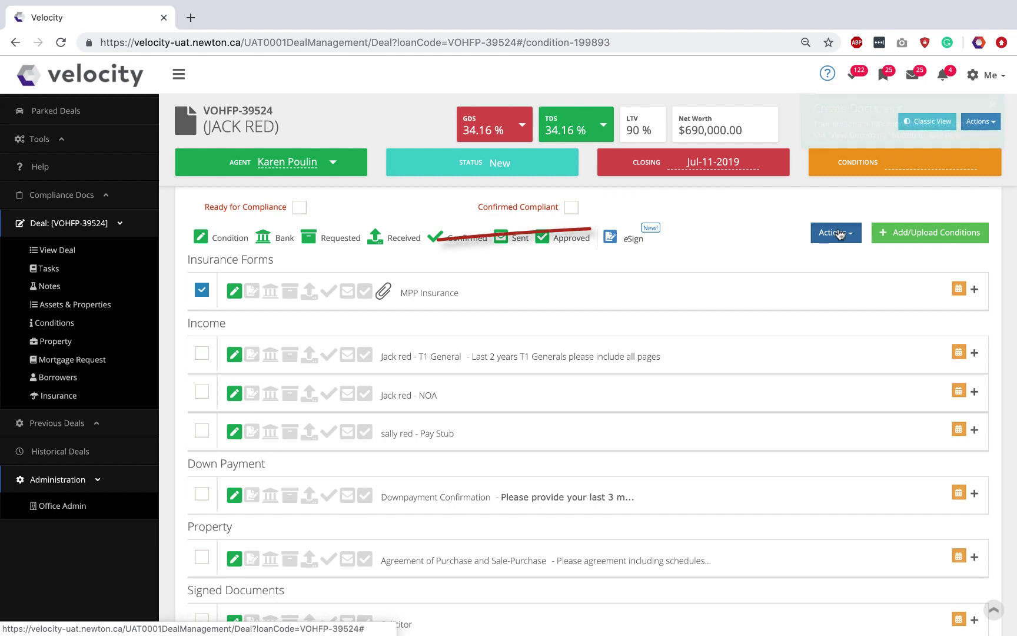
{"action": "left_click", "coordinate": [834, 232]}
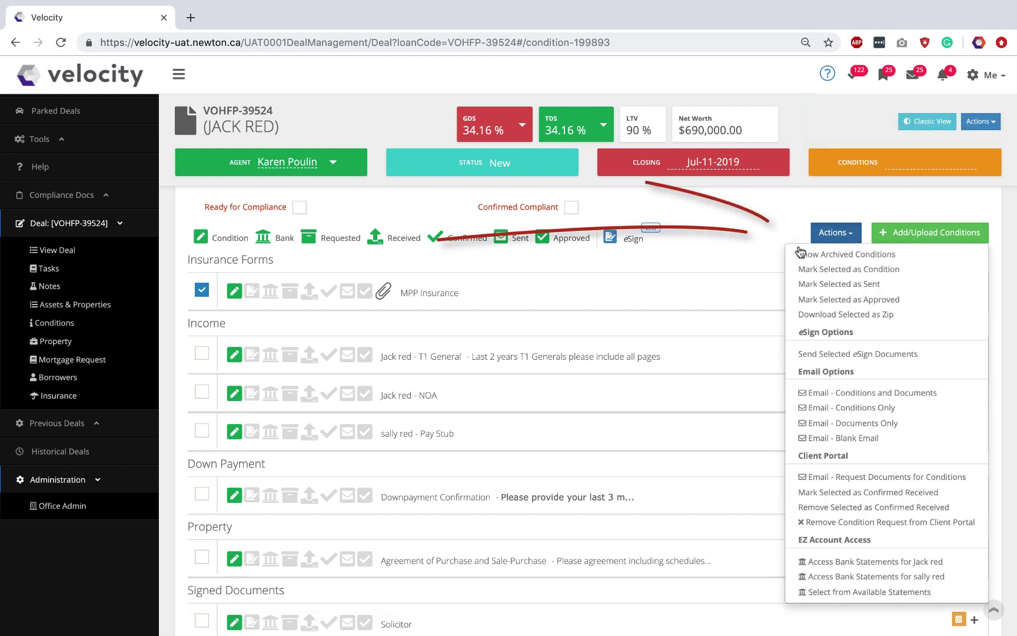